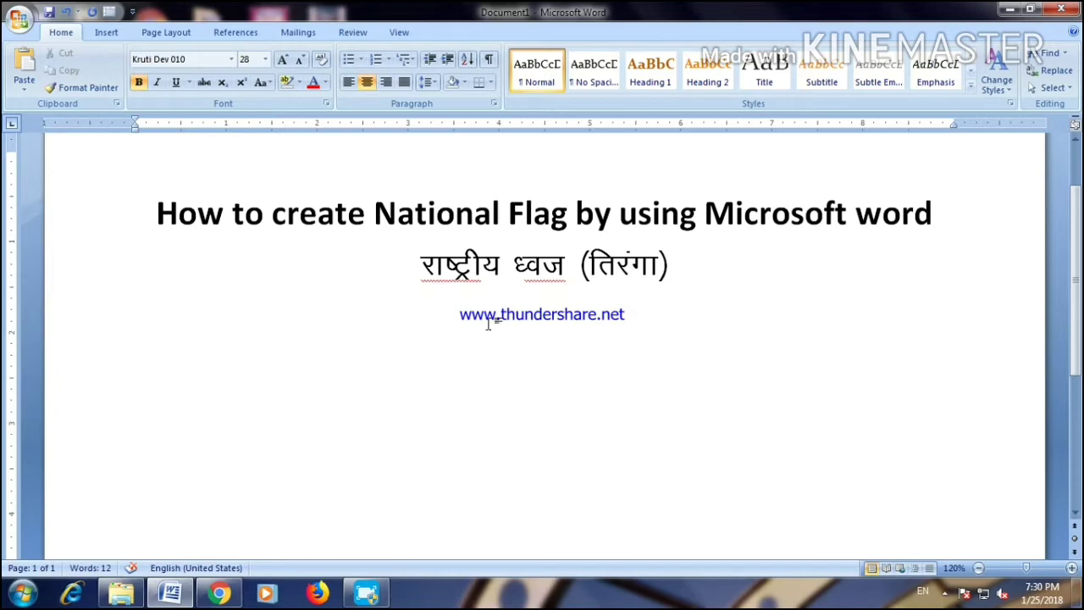
# - Launch Microsoft Office Word 2007 from the Start menu and maximize the new blank document
pyautogui.click(1008, 9)
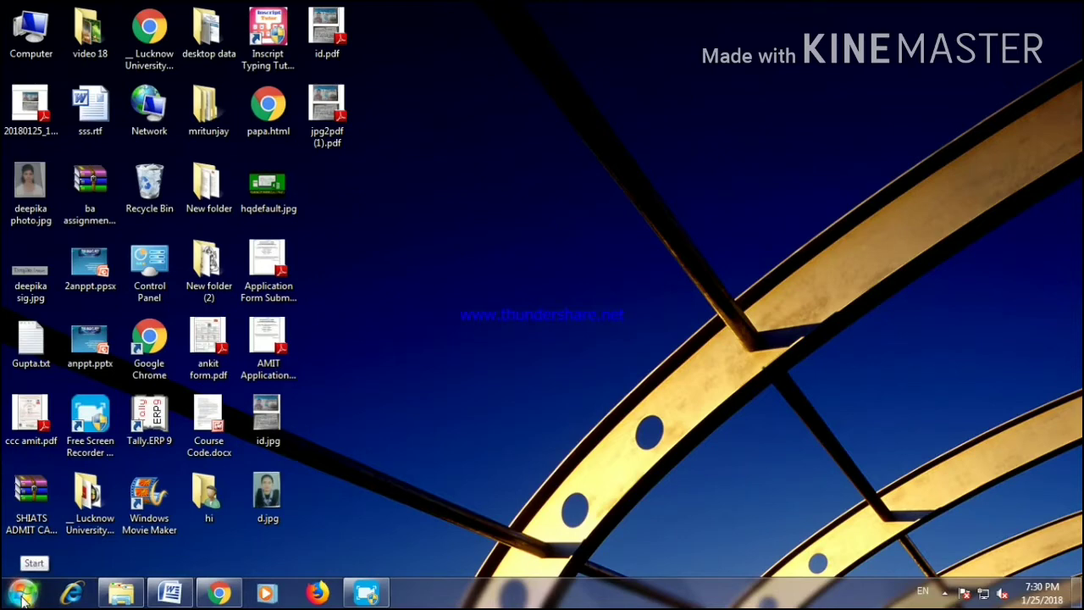
pyautogui.click(23, 597)
pyautogui.click(87, 519)
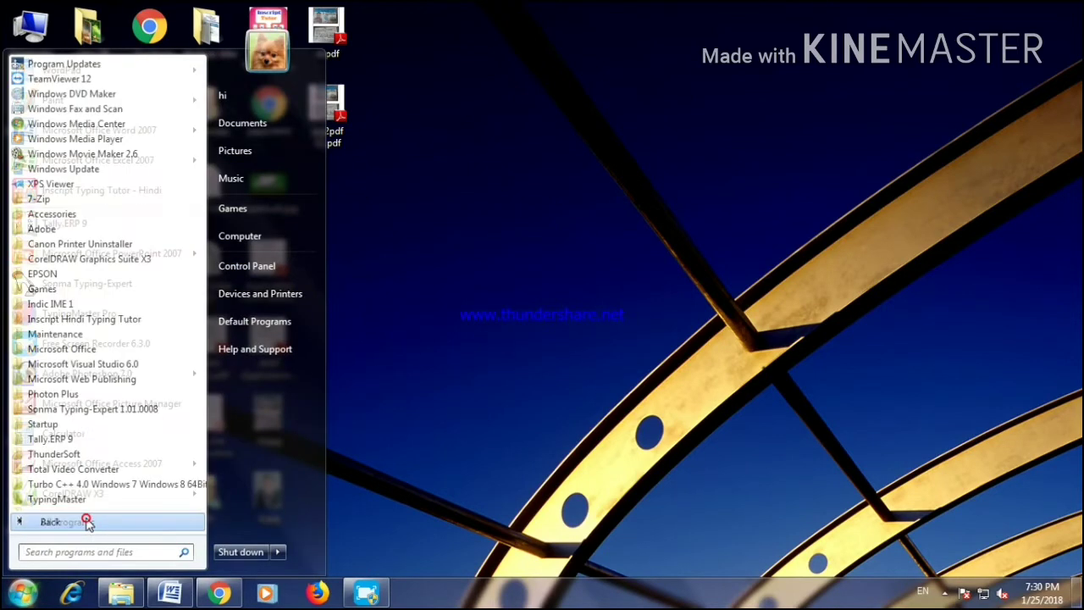
pyautogui.click(90, 349)
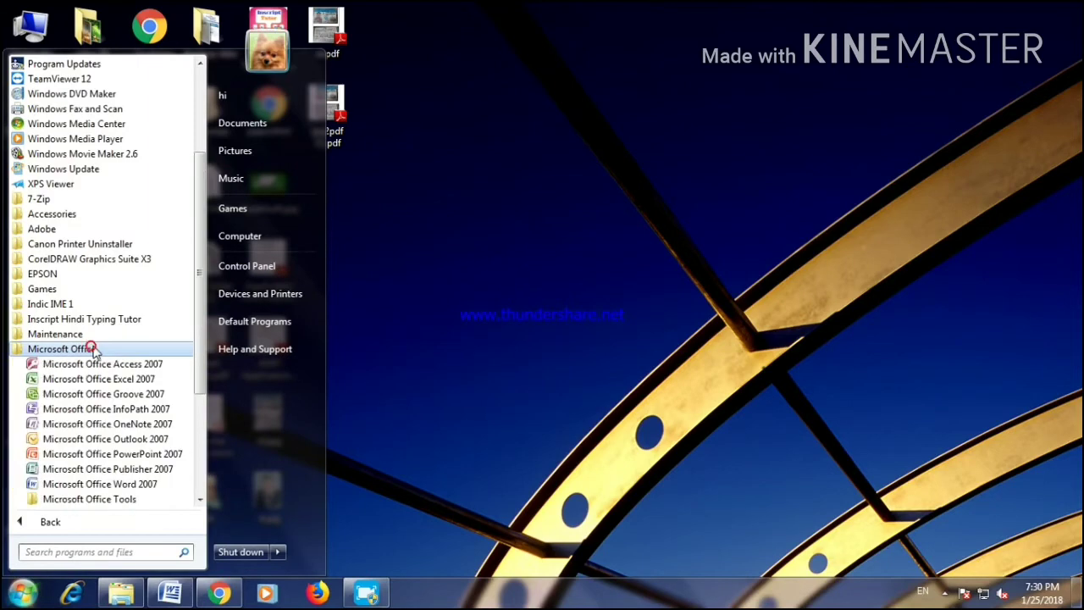
pyautogui.click(142, 486)
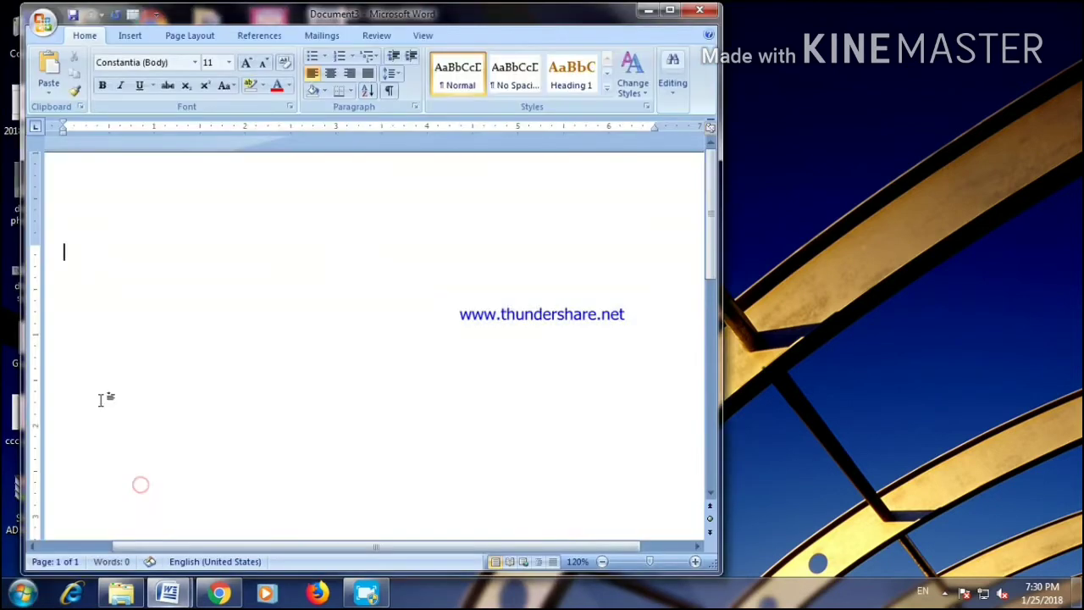
pyautogui.click(669, 9)
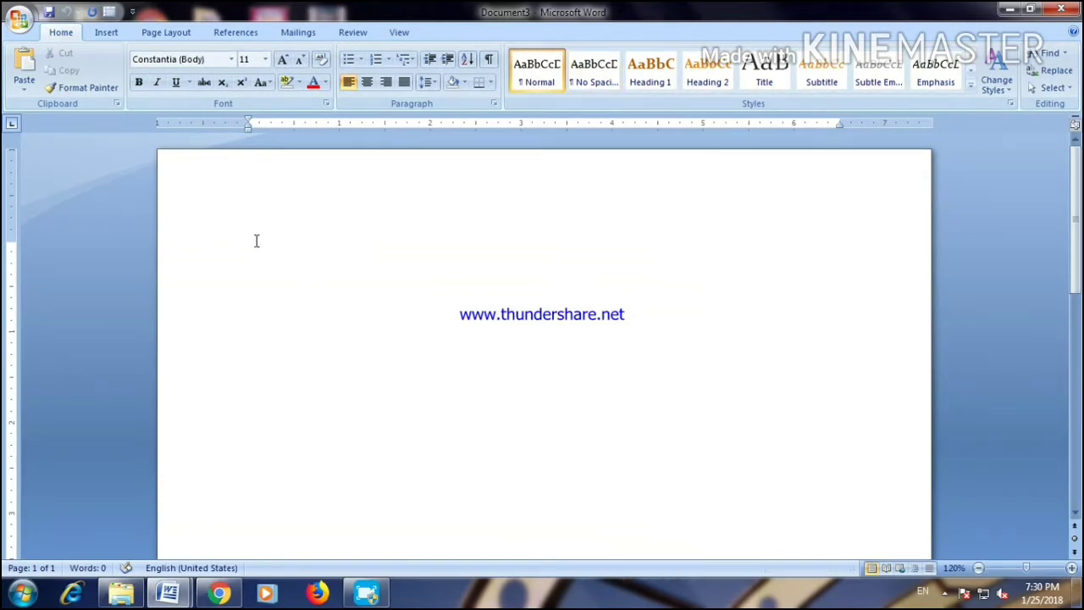
# - Draw a Wave shape and duplicate it with Ctrl+D into three vertically stacked stripes
pyautogui.click(109, 34)
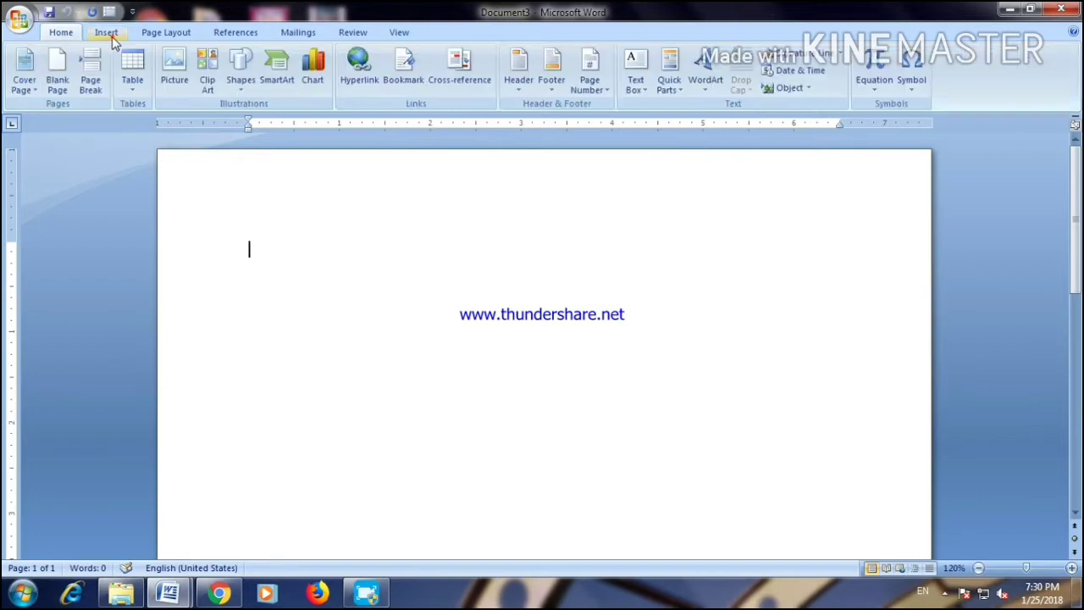
pyautogui.click(246, 98)
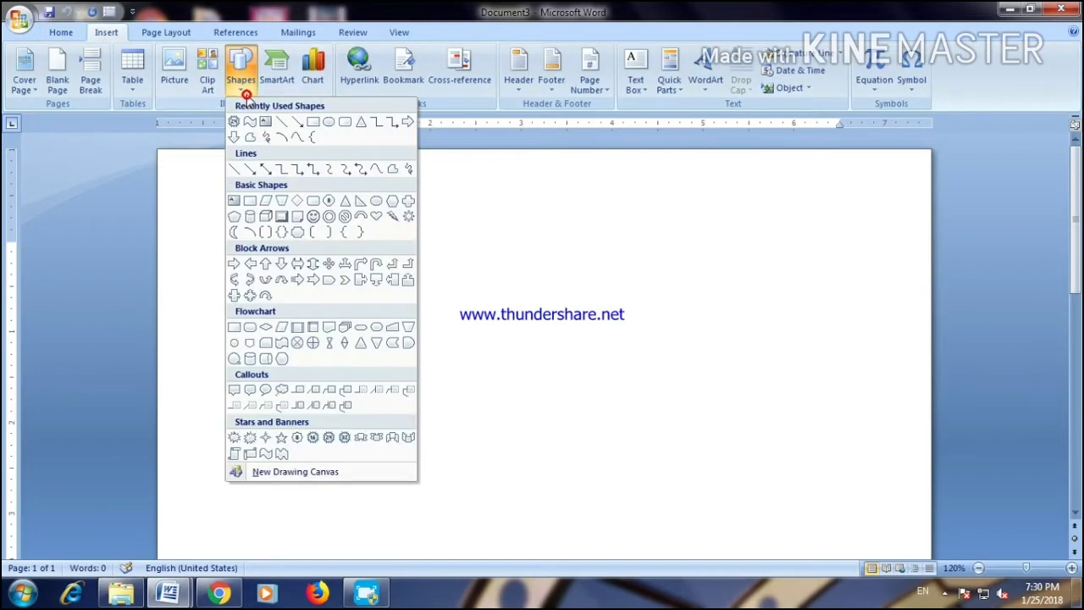
pyautogui.click(265, 454)
pyautogui.moveTo(487, 205); pyautogui.dragTo(677, 259)
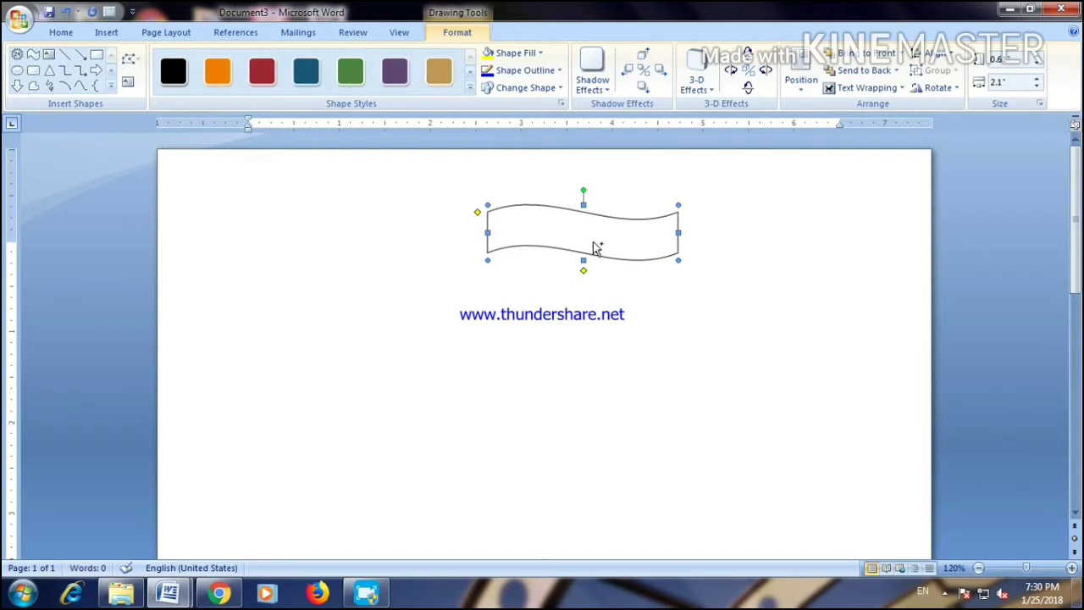
pyautogui.hotkey('ctrl', 'd')
pyautogui.moveTo(595, 262); pyautogui.dragTo(598, 286)
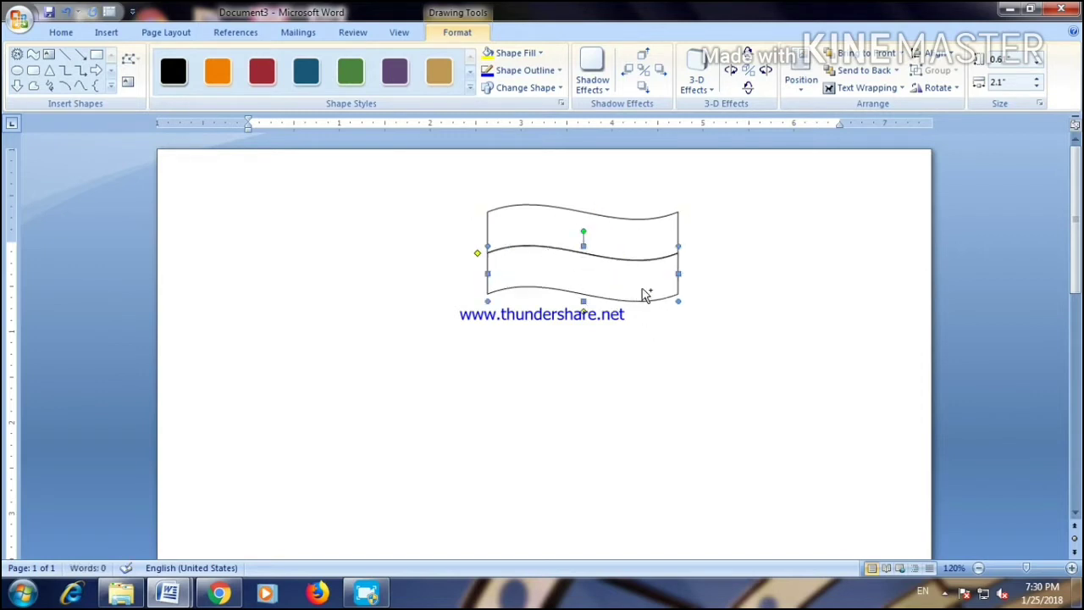
pyautogui.hotkey('ctrl', 'd')
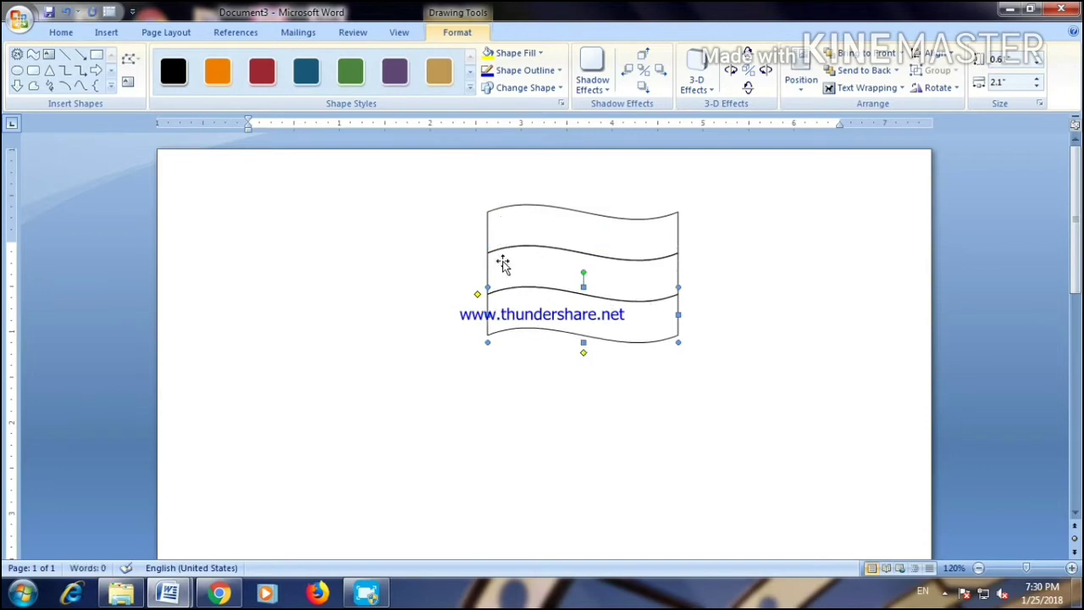
# - Draw a long vertical line flush against the left edge of the stripes as the pole
pyautogui.click(448, 243)
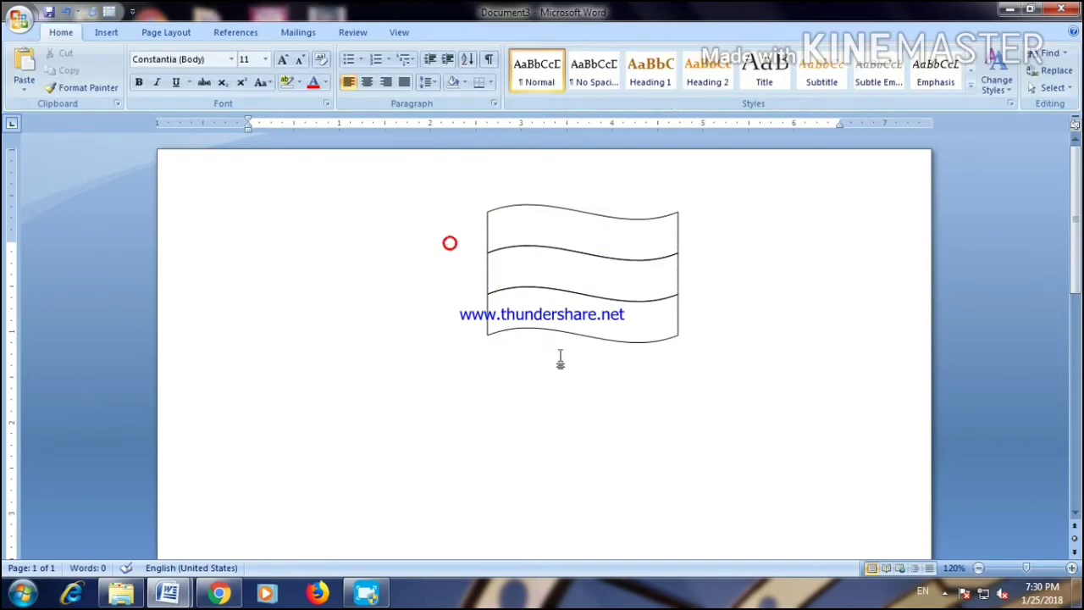
pyautogui.click(106, 32)
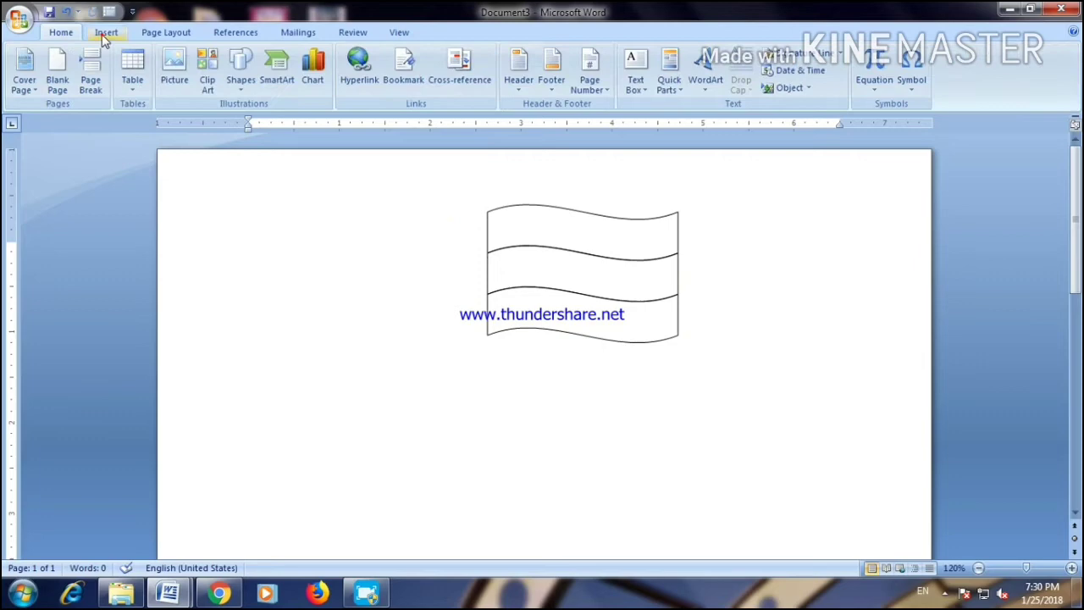
pyautogui.click(242, 83)
pyautogui.click(282, 121)
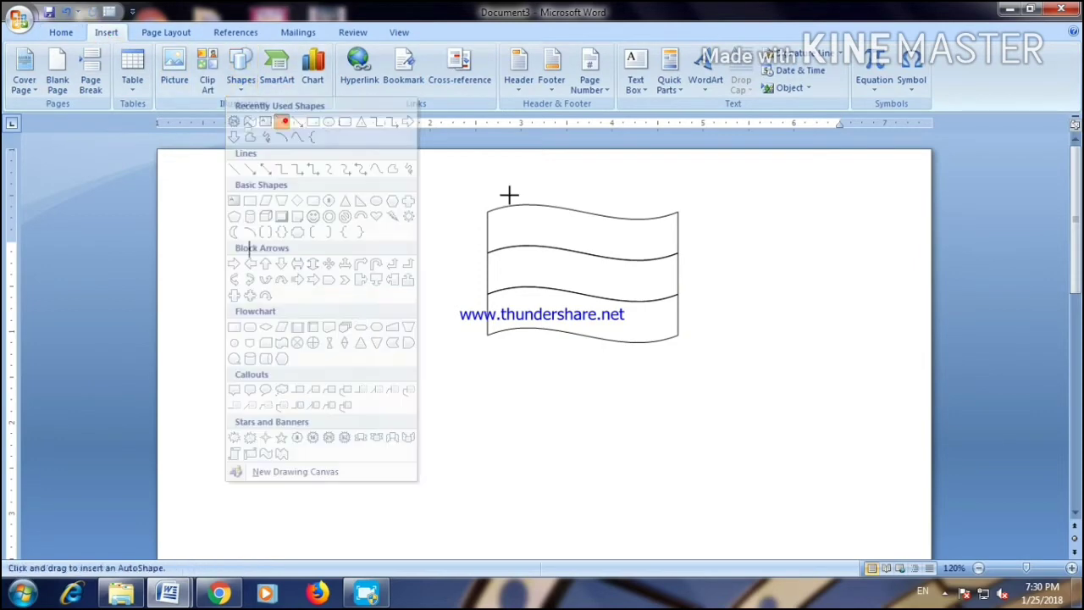
pyautogui.moveTo(482, 195); pyautogui.dragTo(482, 390)
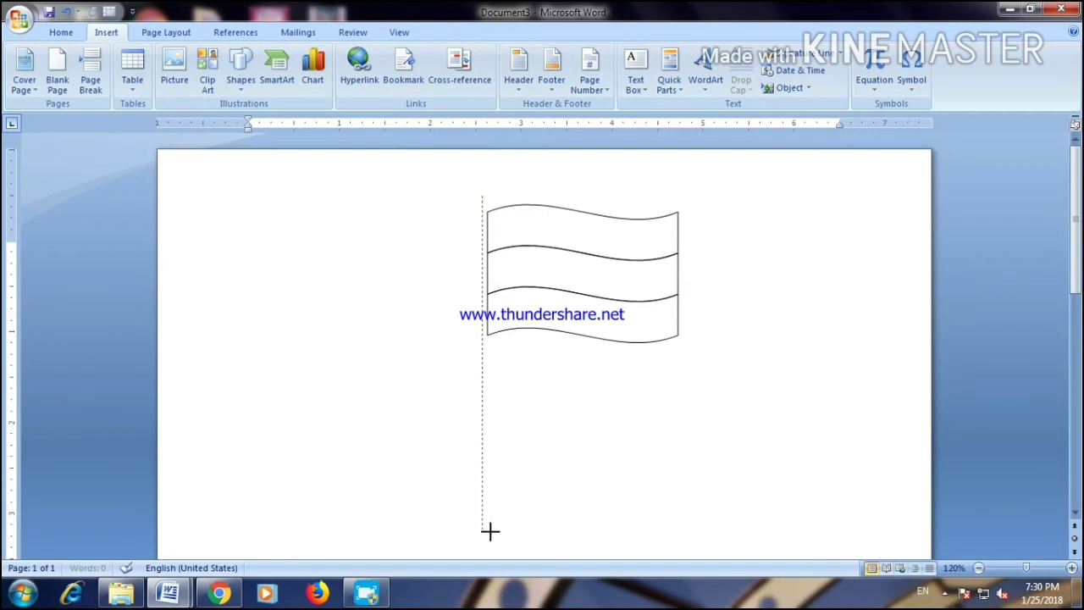
pyautogui.moveTo(490, 531); pyautogui.dragTo(485, 531)
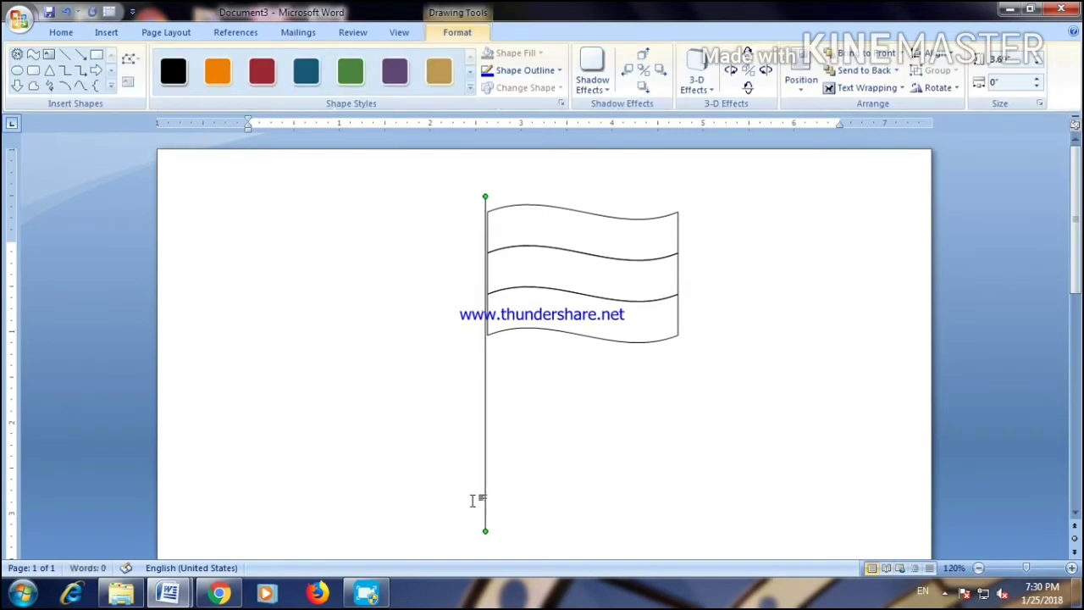
pyautogui.hotkey('ctrl', 'Right')
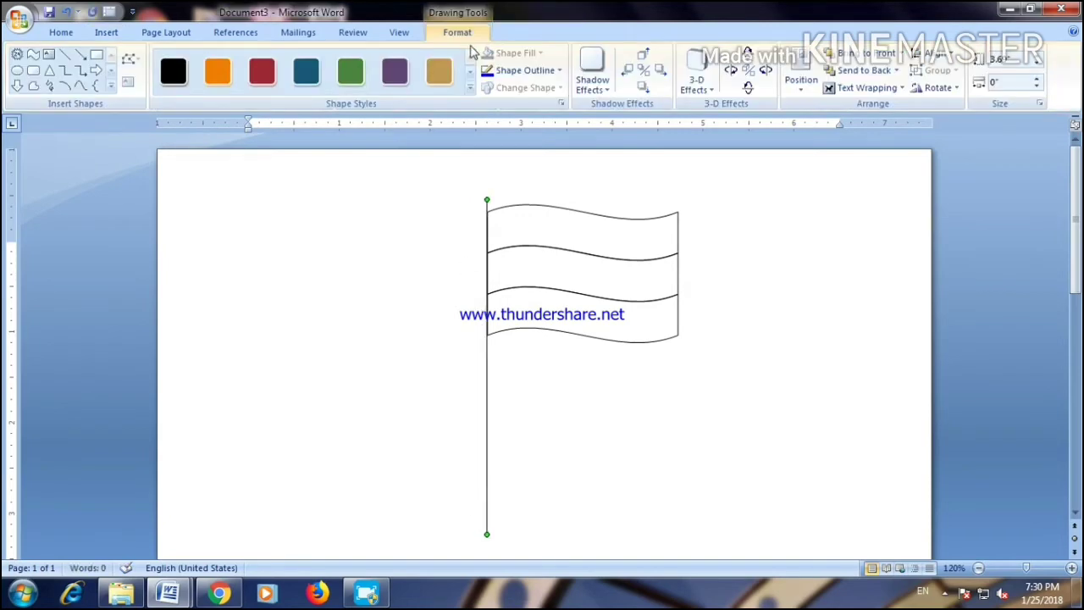
# - Set the pole line's outline weight to 6 pt
pyautogui.click(543, 72)
pyautogui.moveTo(580, 272)
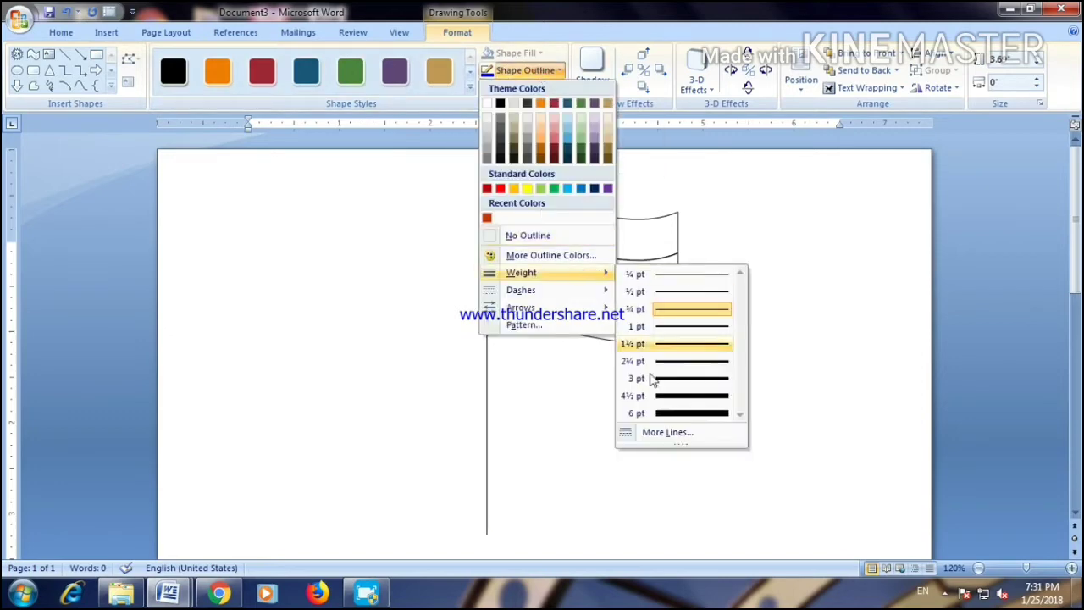
pyautogui.click(680, 413)
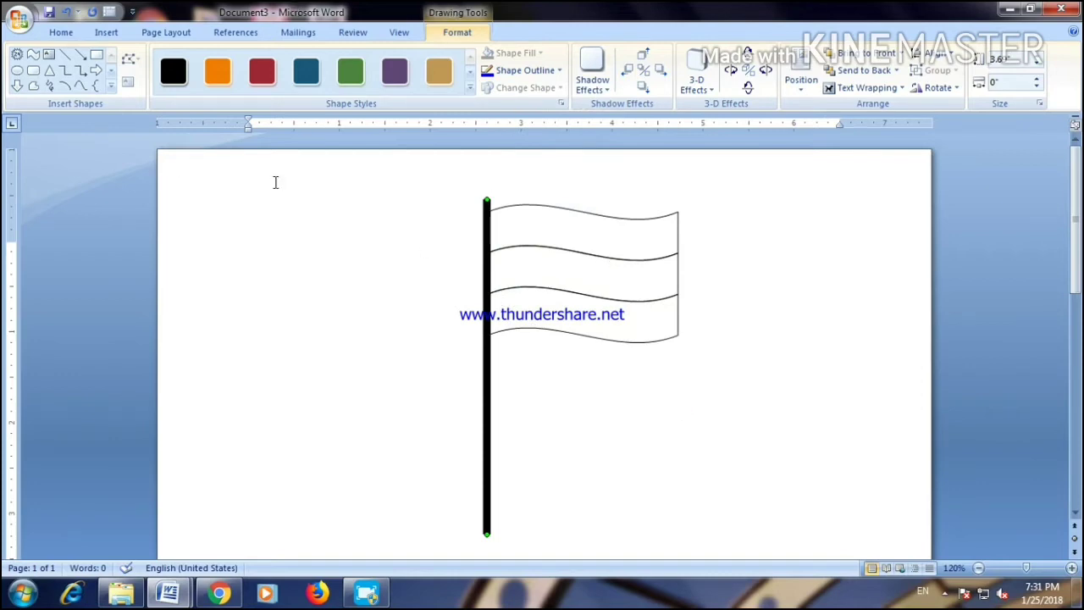
pyautogui.click(275, 182)
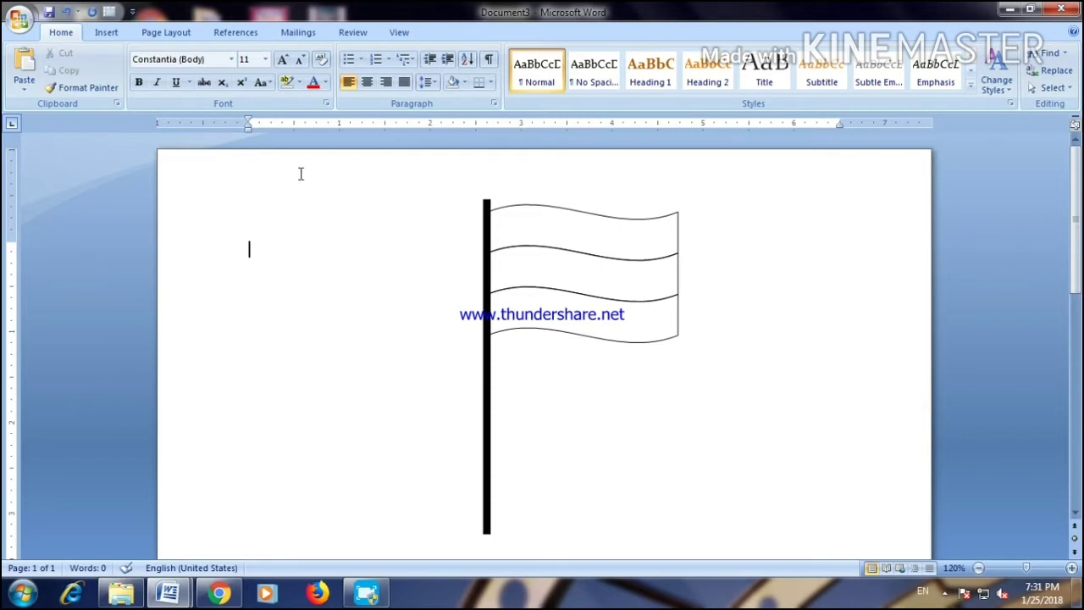
# - Draw a 24-Point Star left of the flag and thin its points into spokes
pyautogui.click(107, 33)
pyautogui.click(241, 76)
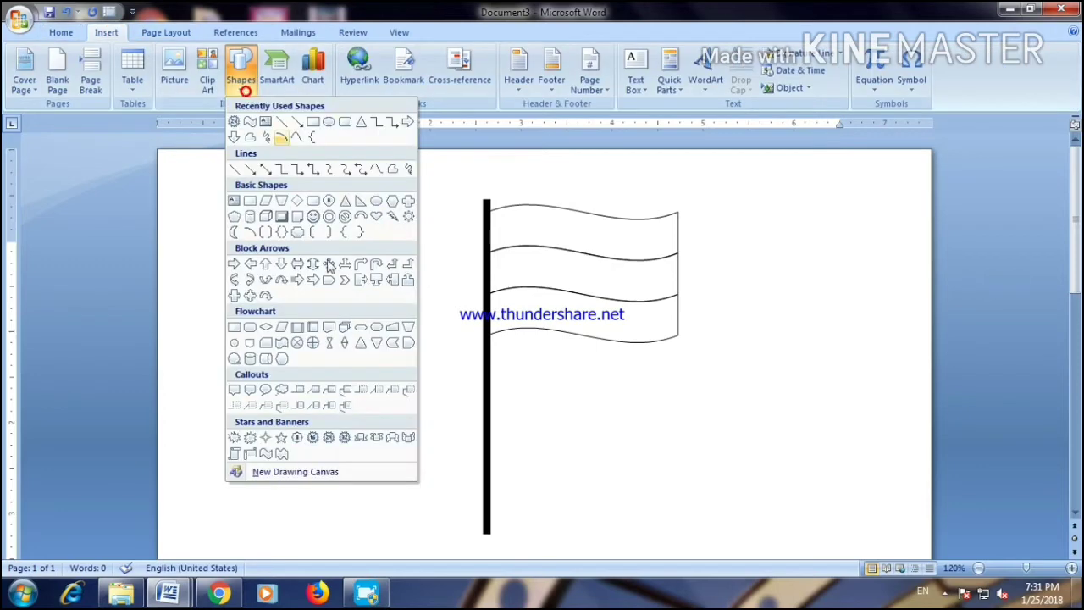
pyautogui.click(329, 439)
pyautogui.moveTo(251, 234); pyautogui.dragTo(354, 340)
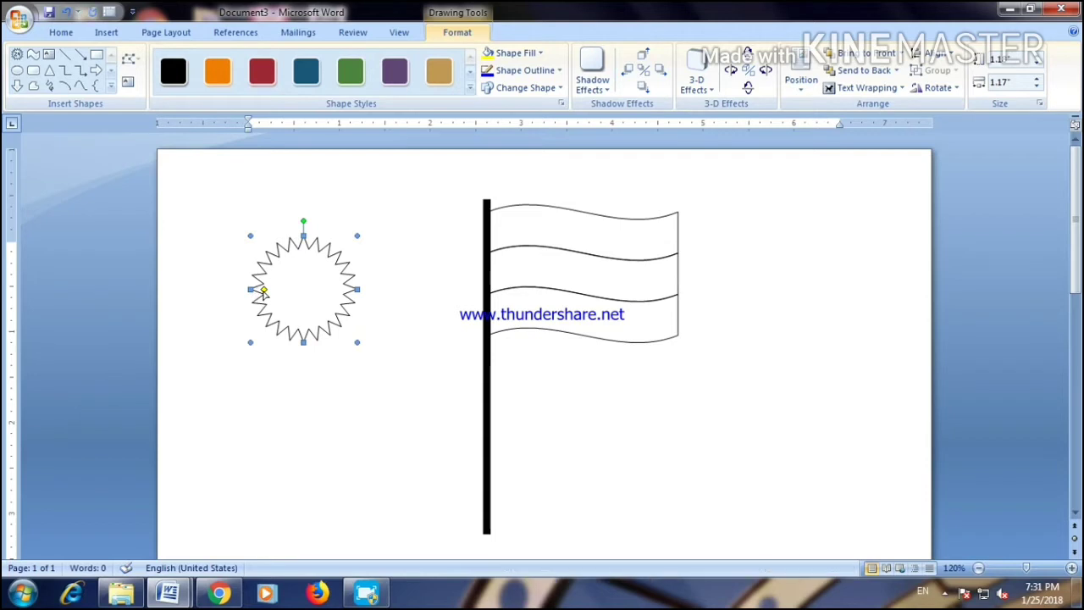
pyautogui.moveTo(262, 291); pyautogui.dragTo(305, 291)
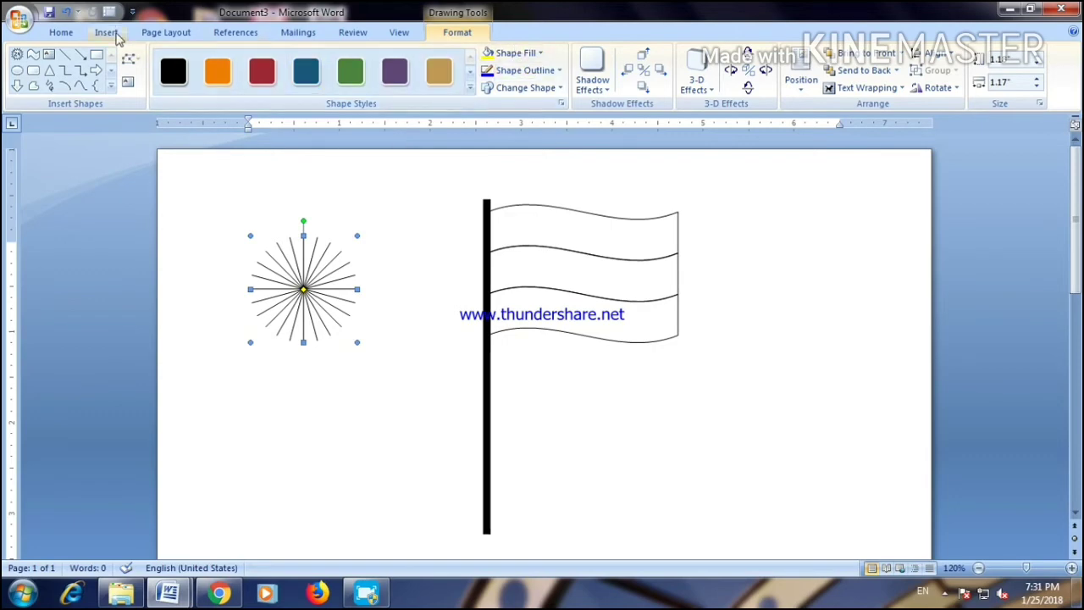
# - Draw a circle around the spokes, send it to back, and shrink it to fit
pyautogui.click(115, 32)
pyautogui.click(242, 81)
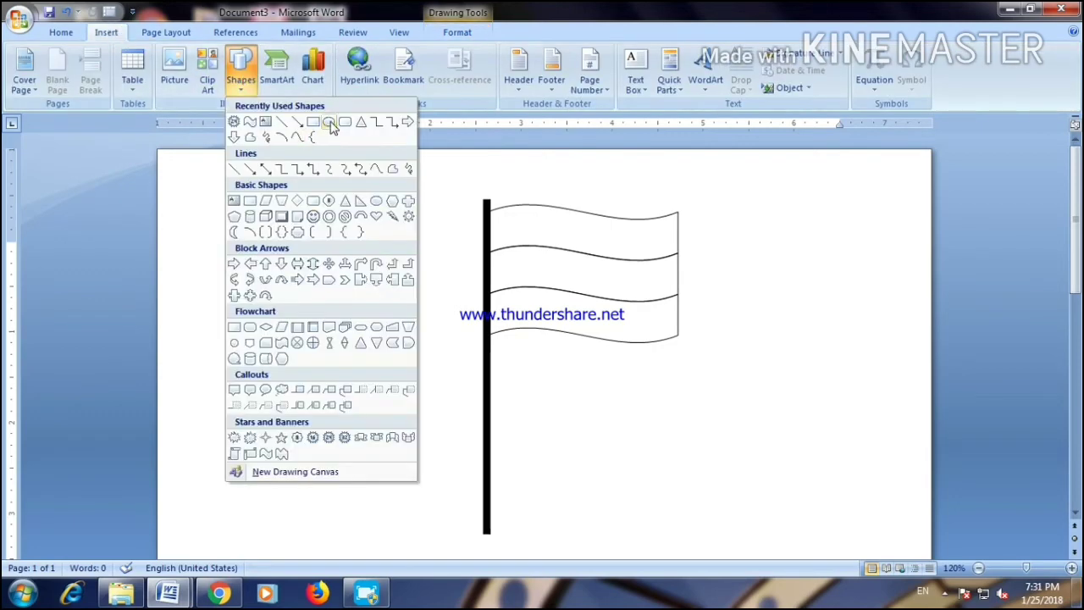
pyautogui.click(342, 121)
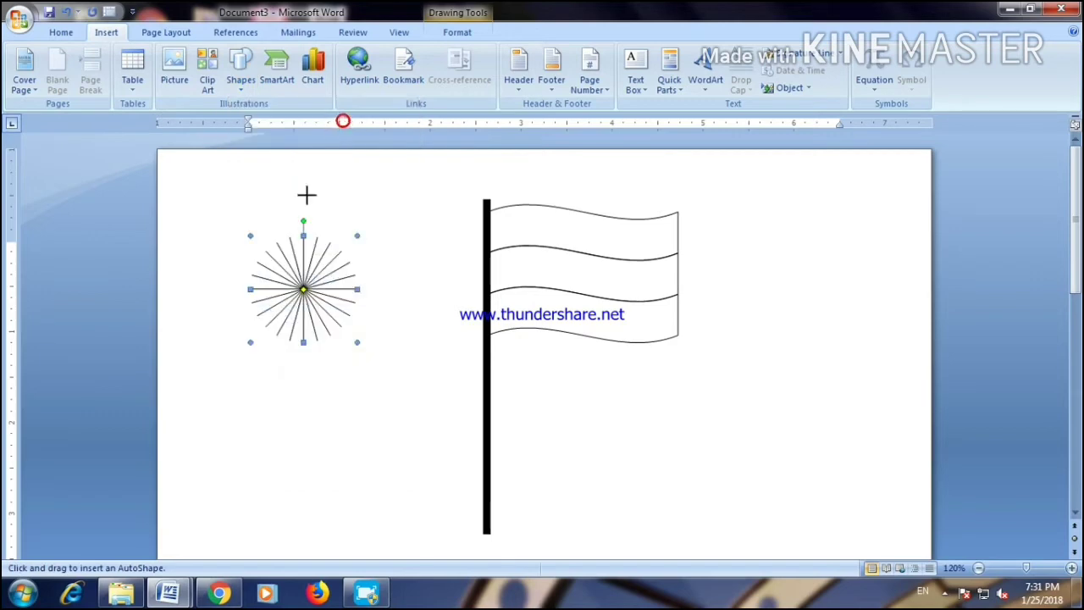
pyautogui.moveTo(225, 234); pyautogui.dragTo(369, 350)
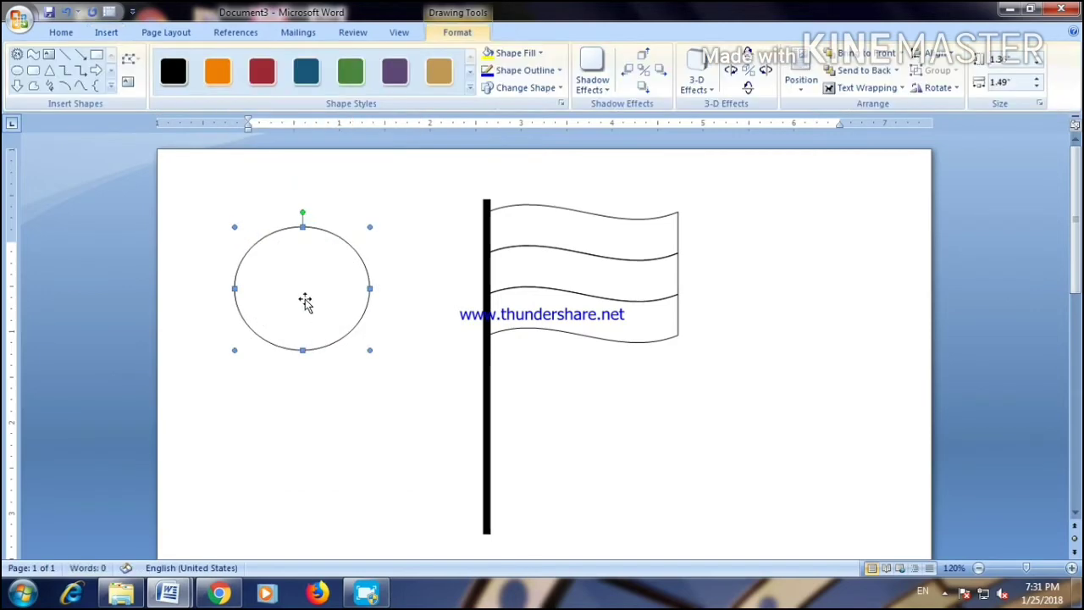
pyautogui.click(872, 72)
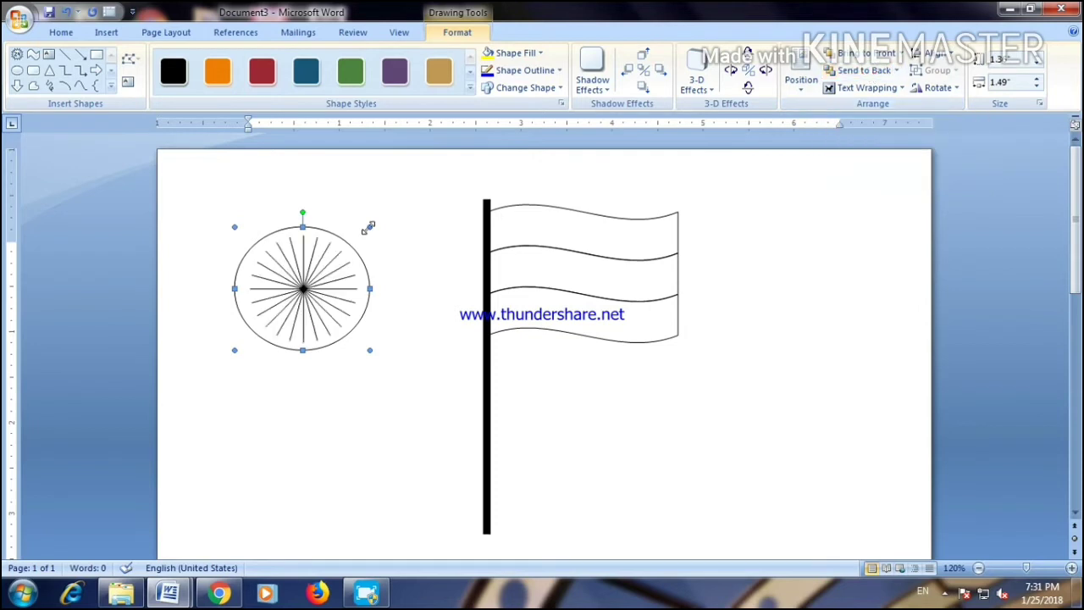
pyautogui.moveTo(367, 227); pyautogui.dragTo(357, 235)
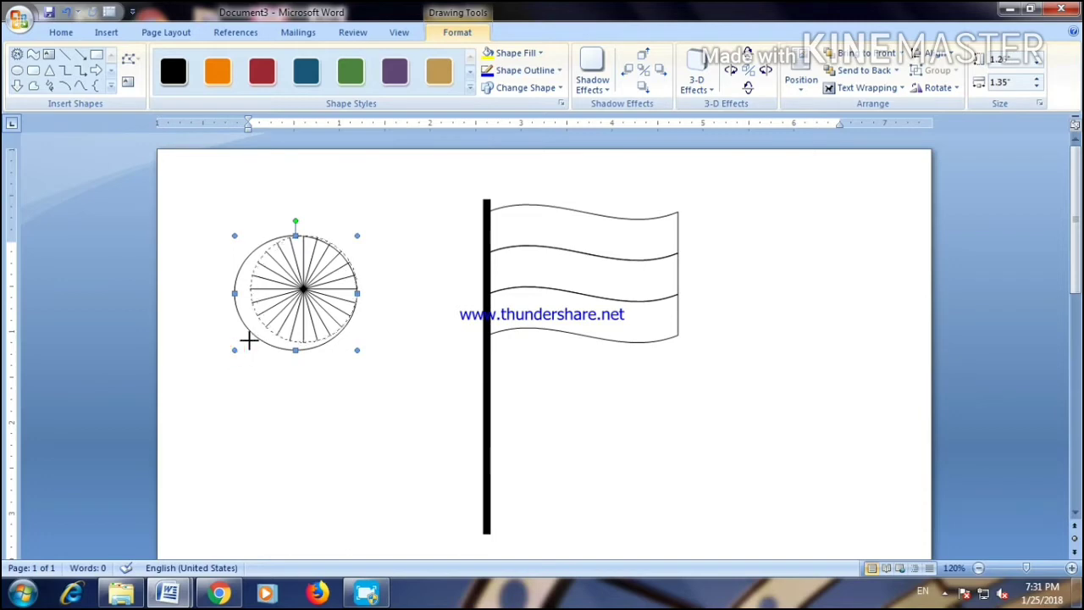
pyautogui.moveTo(251, 349); pyautogui.dragTo(249, 340)
pyautogui.click(379, 351)
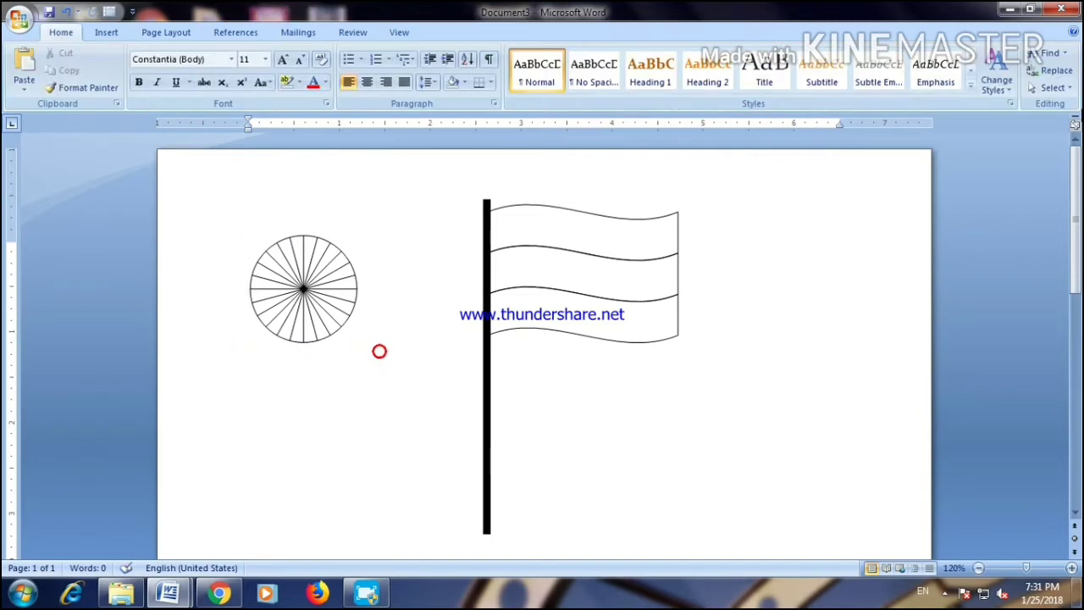
# - Select the circle and spokes together with Select Objects and group them into one chakra
pyautogui.click(1046, 89)
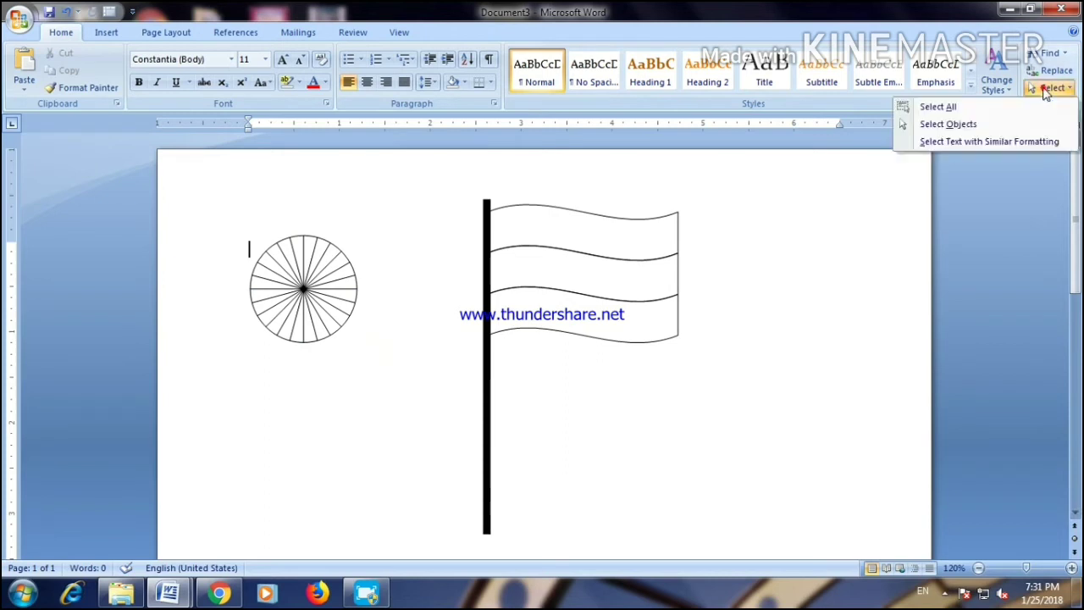
pyautogui.click(1034, 125)
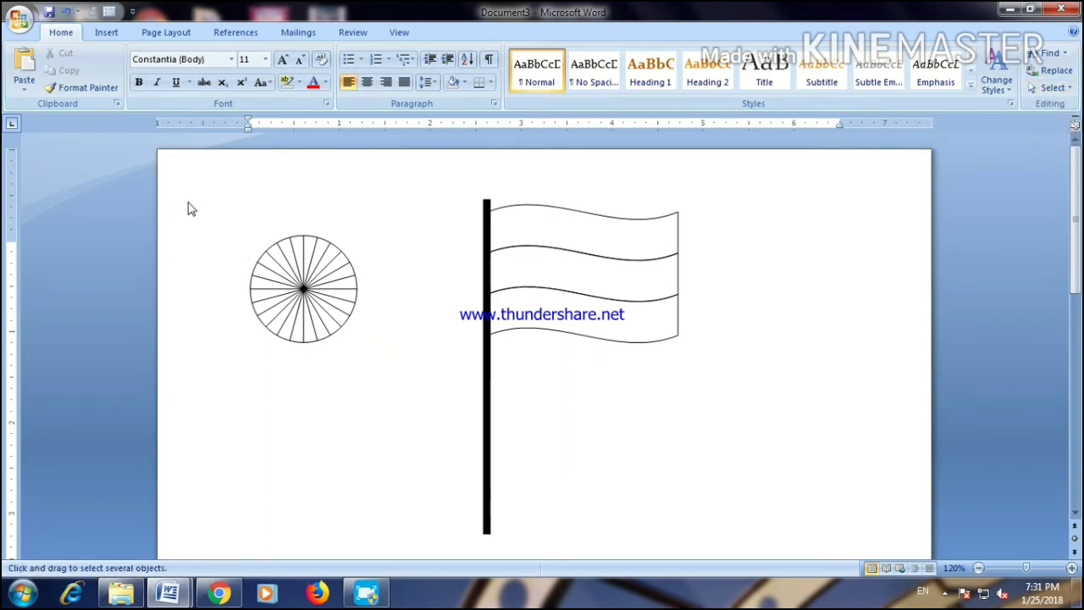
pyautogui.moveTo(315, 254); pyautogui.dragTo(392, 368)
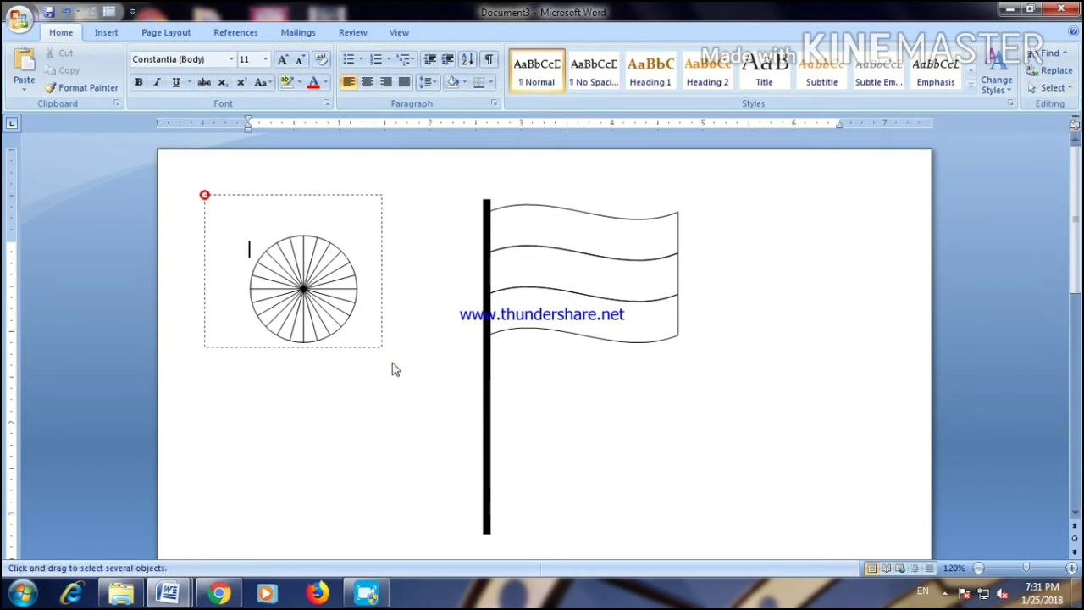
pyautogui.rightClick(315, 304)
pyautogui.moveTo(396, 370)
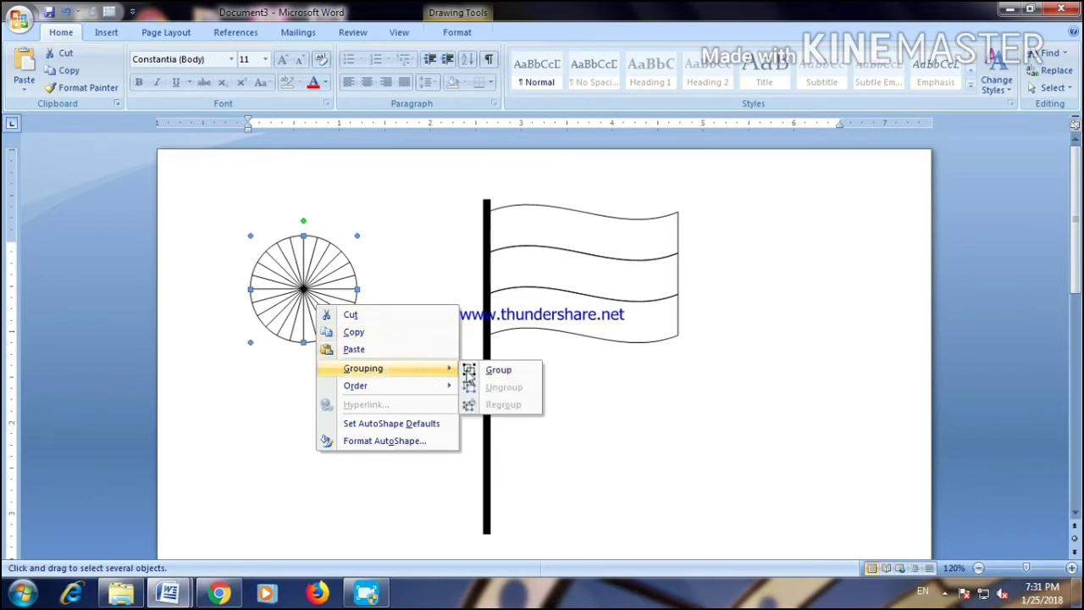
pyautogui.click(515, 372)
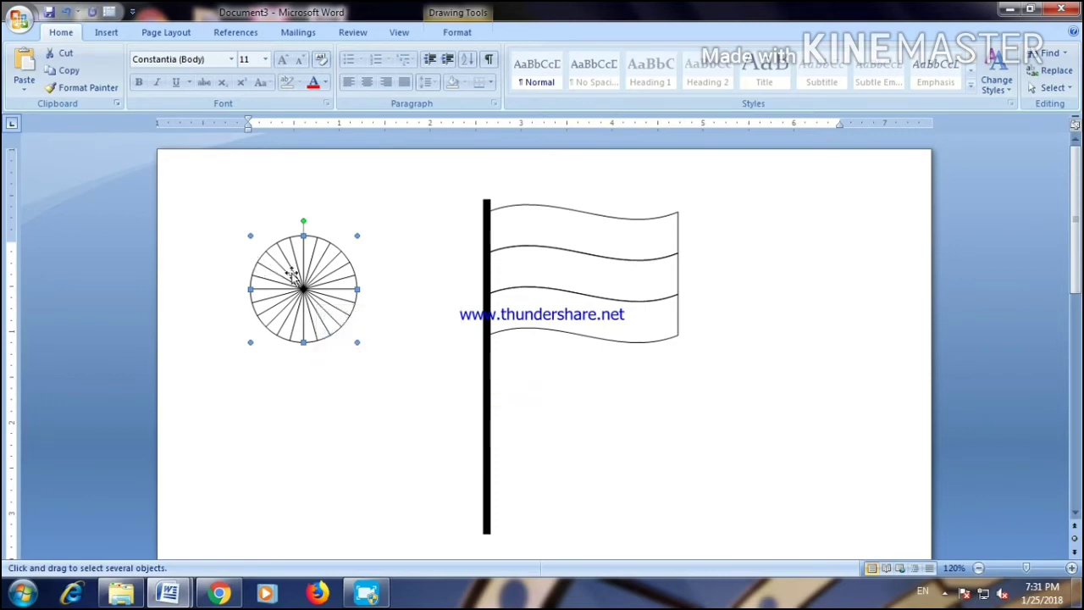
# - Shrink the grouped chakra and centre it on the flag's middle stripe
pyautogui.moveTo(355, 341)
pyautogui.mouseDown()
pyautogui.moveTo(299, 275)
pyautogui.moveTo(503, 253)
pyautogui.moveTo(622, 307)
pyautogui.moveTo(587, 273)
pyautogui.mouseUp()
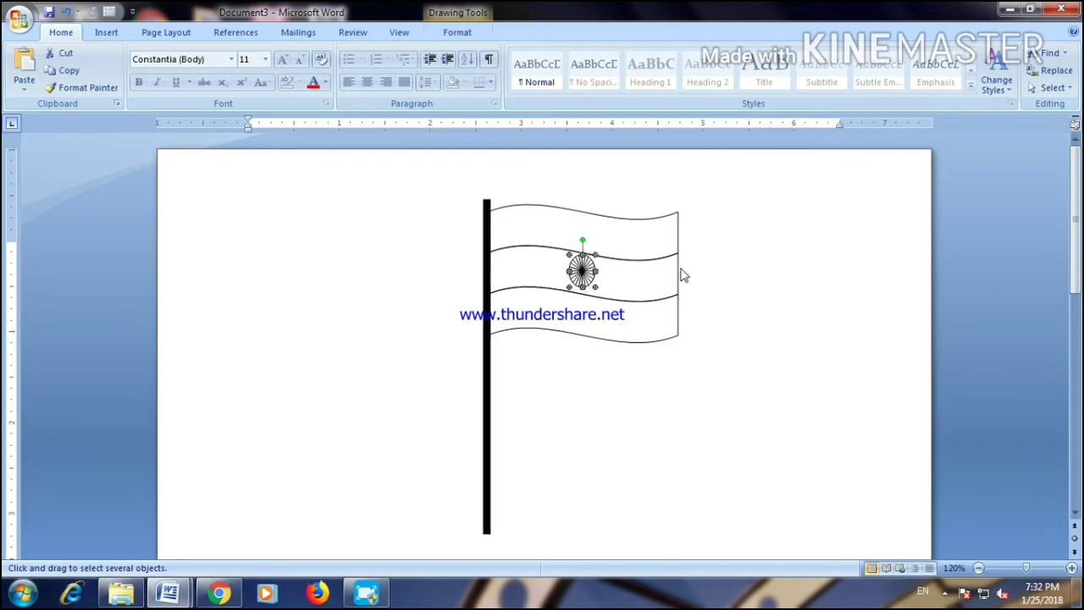
pyautogui.click(737, 254)
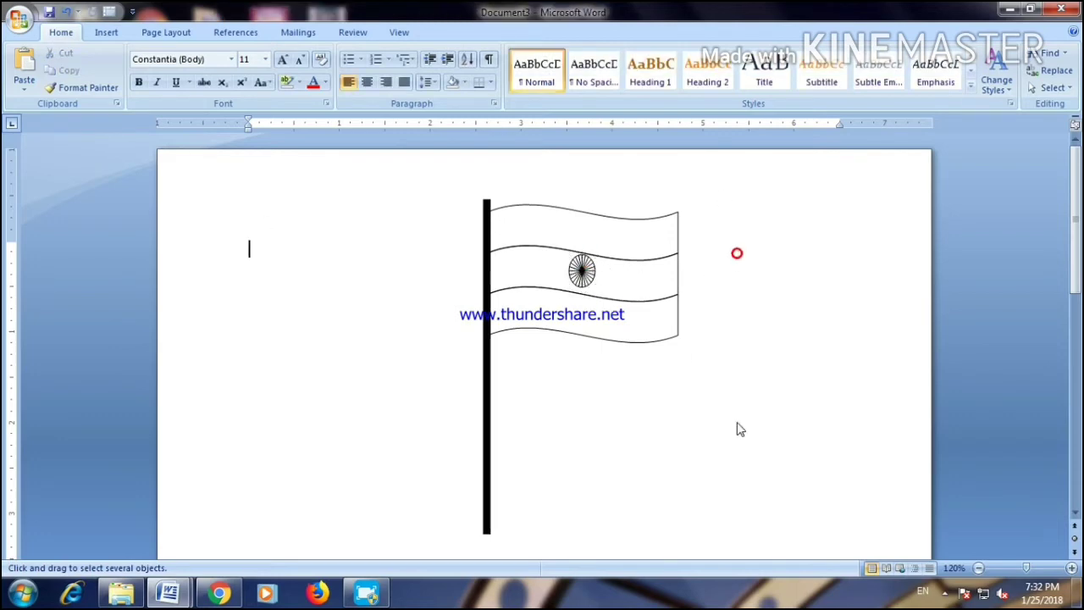
pyautogui.click(583, 275)
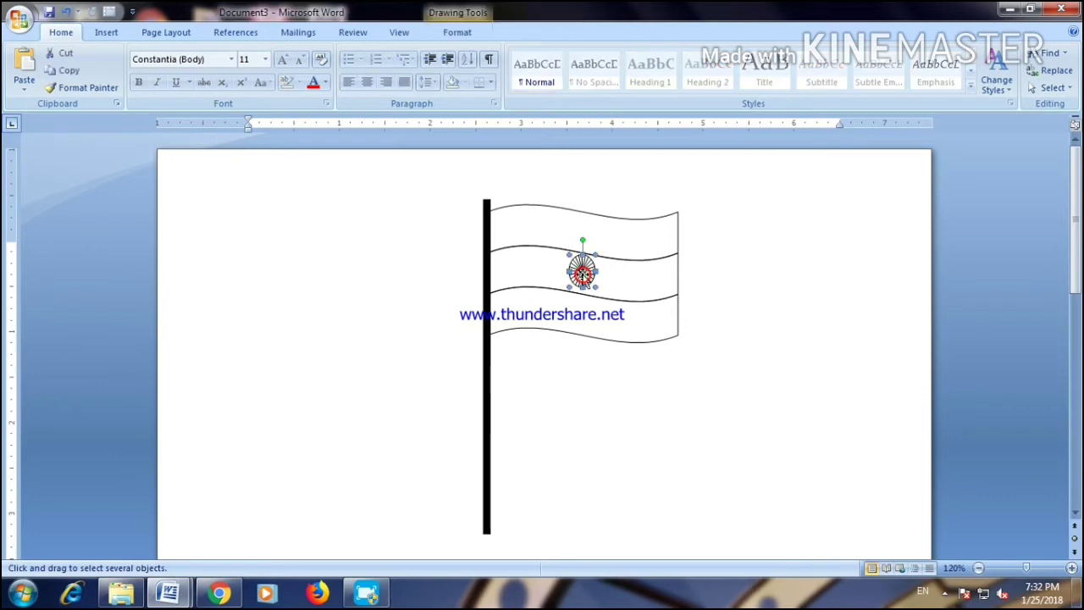
pyautogui.moveTo(583, 274); pyautogui.dragTo(583, 274)
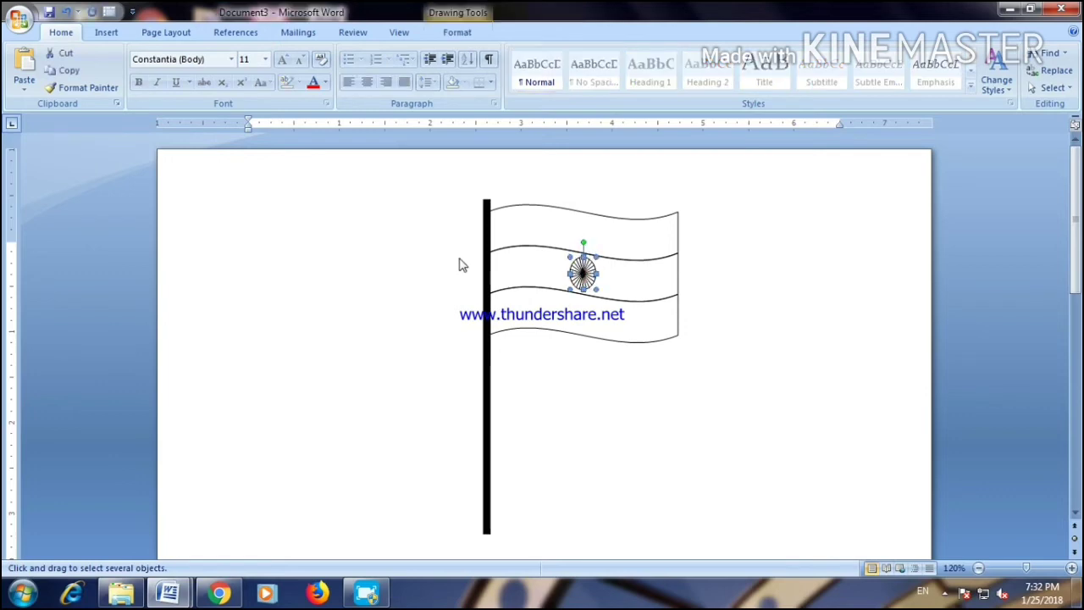
pyautogui.click(376, 260)
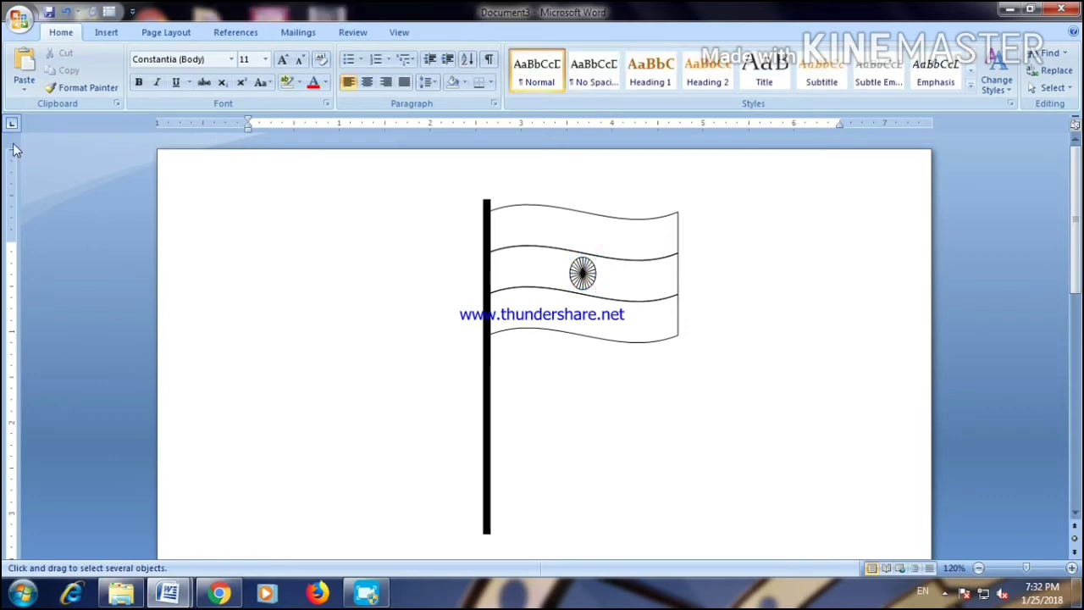
pyautogui.click(106, 32)
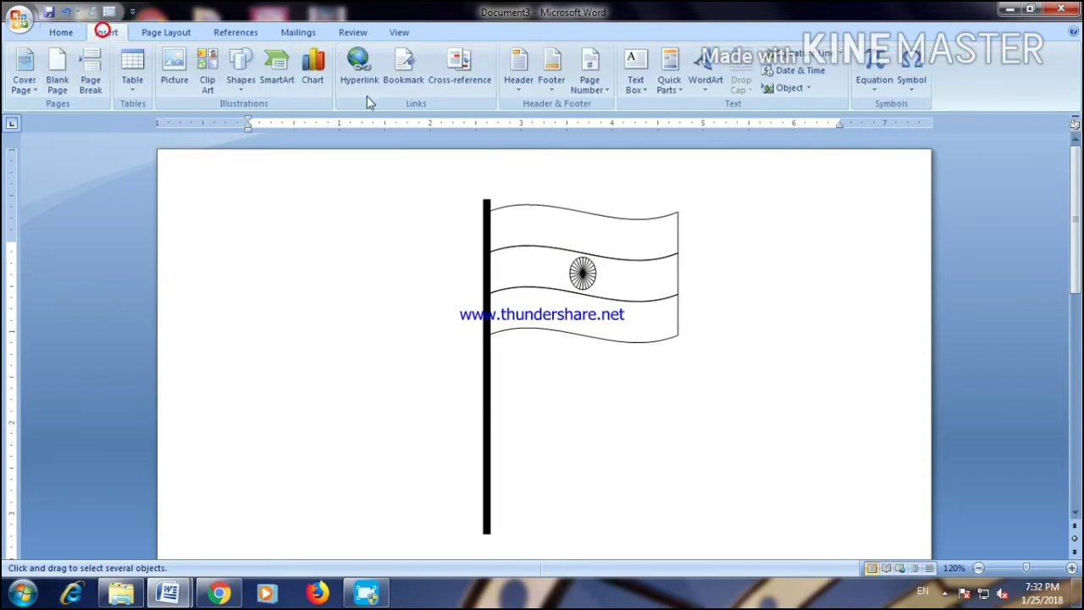
# - Insert a bold WordArt reading 'JAI HIND'
pyautogui.click(712, 64)
pyautogui.click(774, 168)
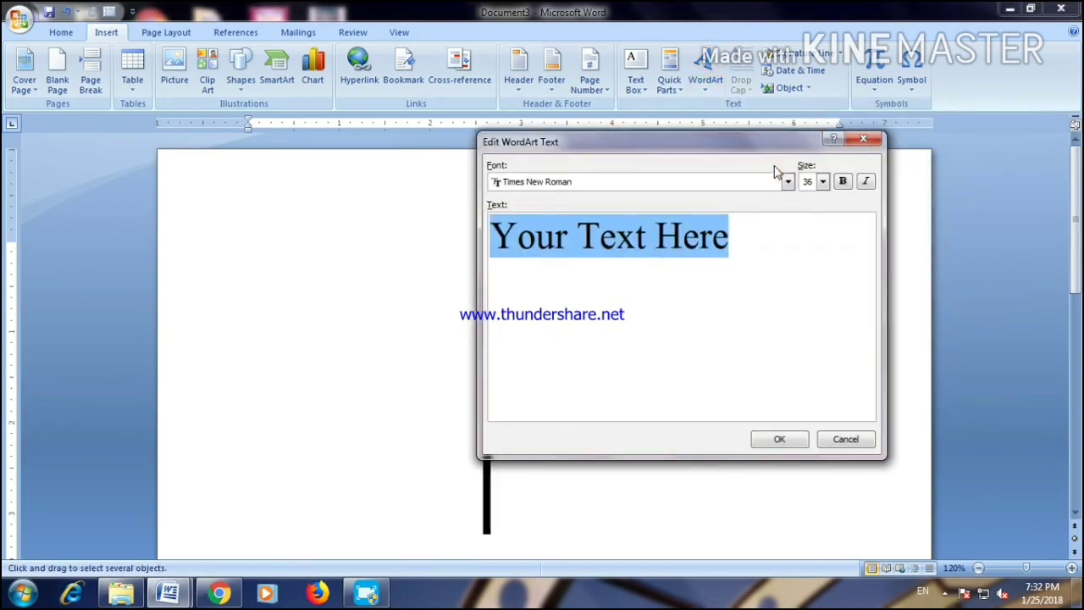
pyautogui.write('J')
pyautogui.press('BackSpace')
pyautogui.write('JAI')
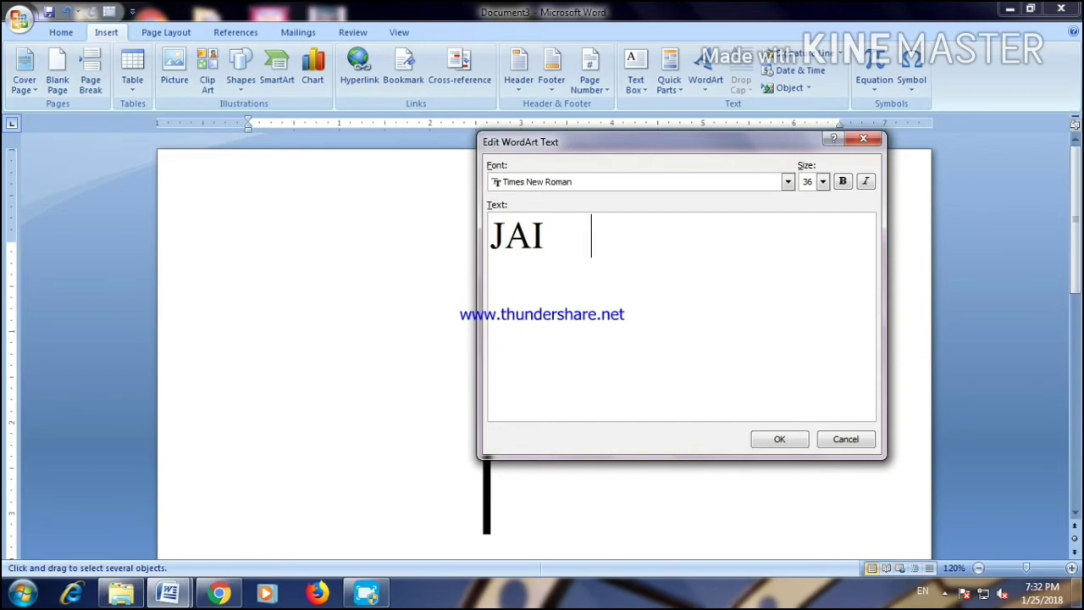
pyautogui.write('h')
pyautogui.write('l')
pyautogui.press('BackSpace')
pyautogui.press('BackSpace')
pyautogui.write('HIND')
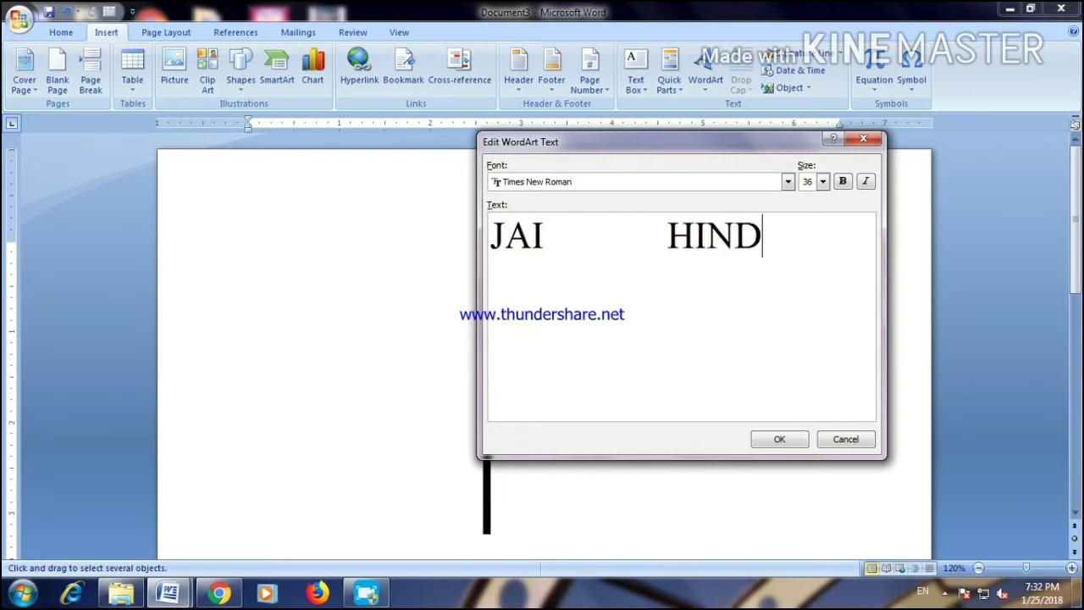
pyautogui.click(852, 183)
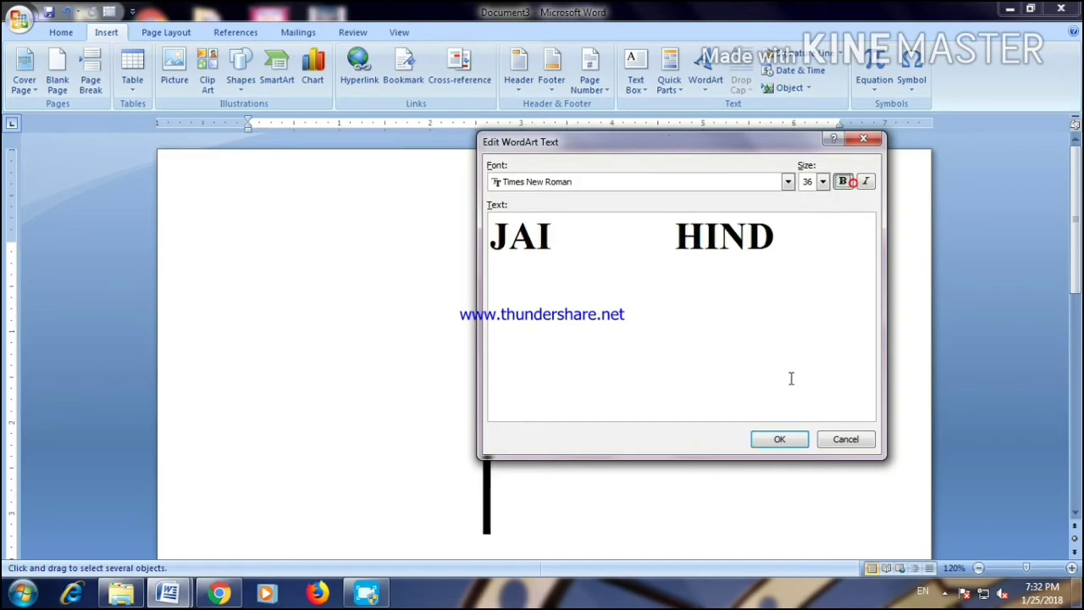
pyautogui.click(777, 441)
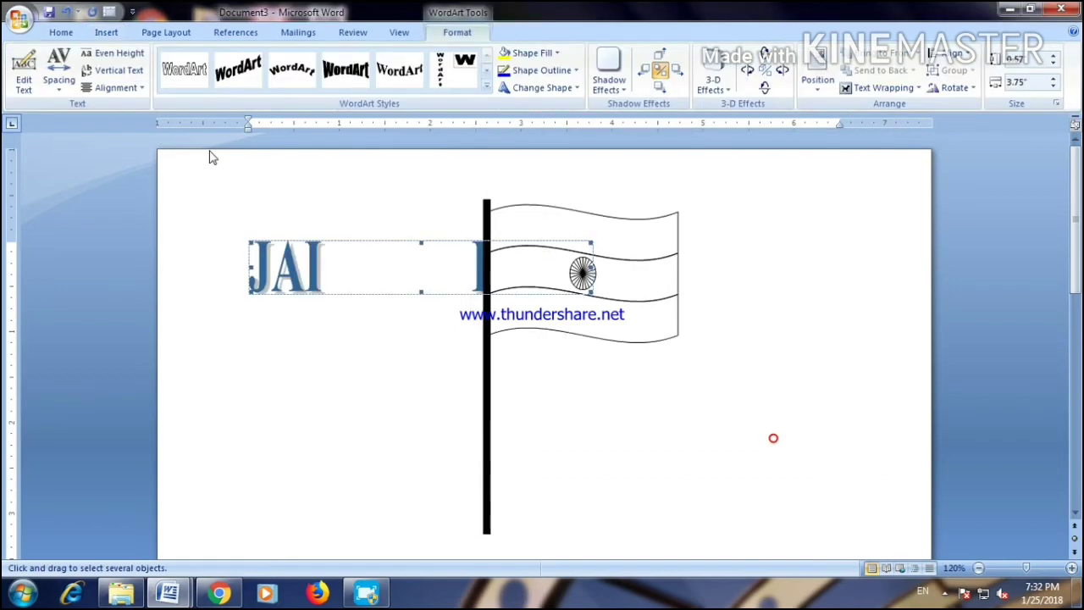
# - Set the JAI HIND WordArt in front of text, then resize and nudge it onto the flag
pyautogui.click(864, 88)
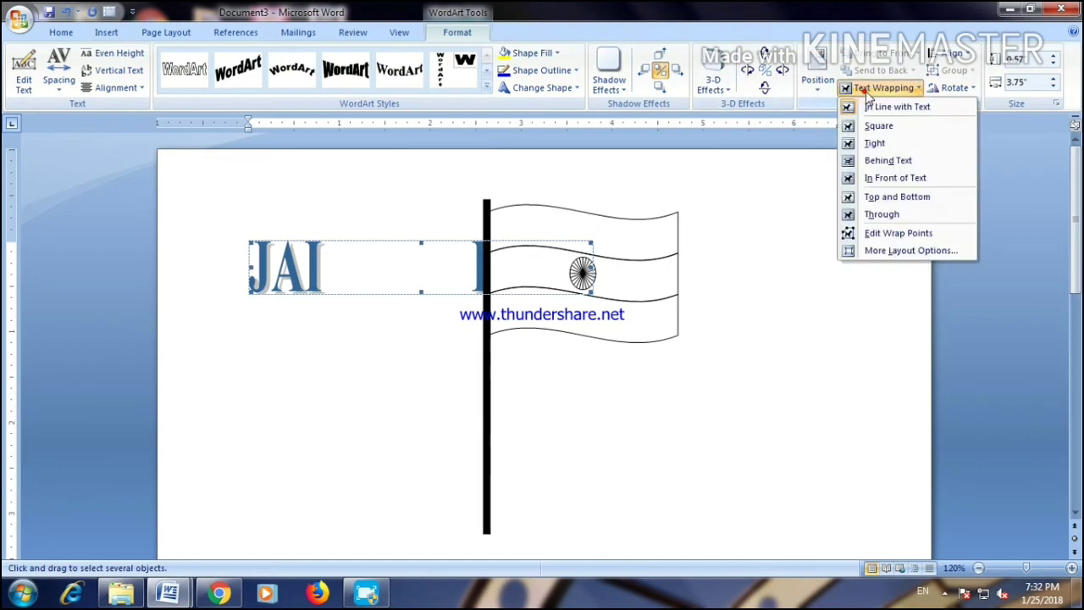
pyautogui.click(921, 179)
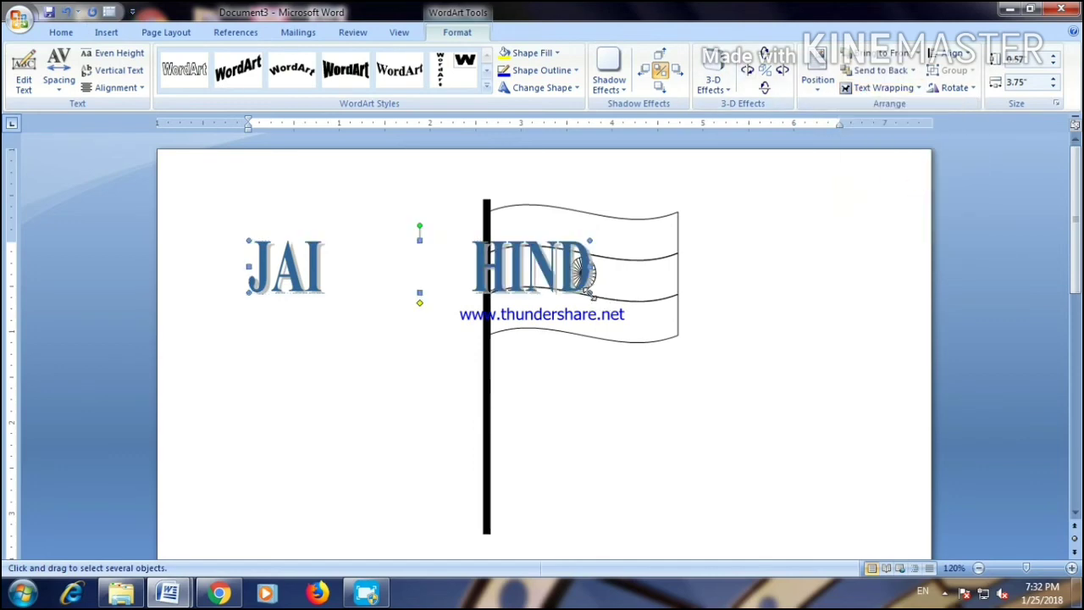
pyautogui.moveTo(590, 293)
pyautogui.mouseDown()
pyautogui.moveTo(399, 293)
pyautogui.moveTo(616, 301)
pyautogui.mouseUp()
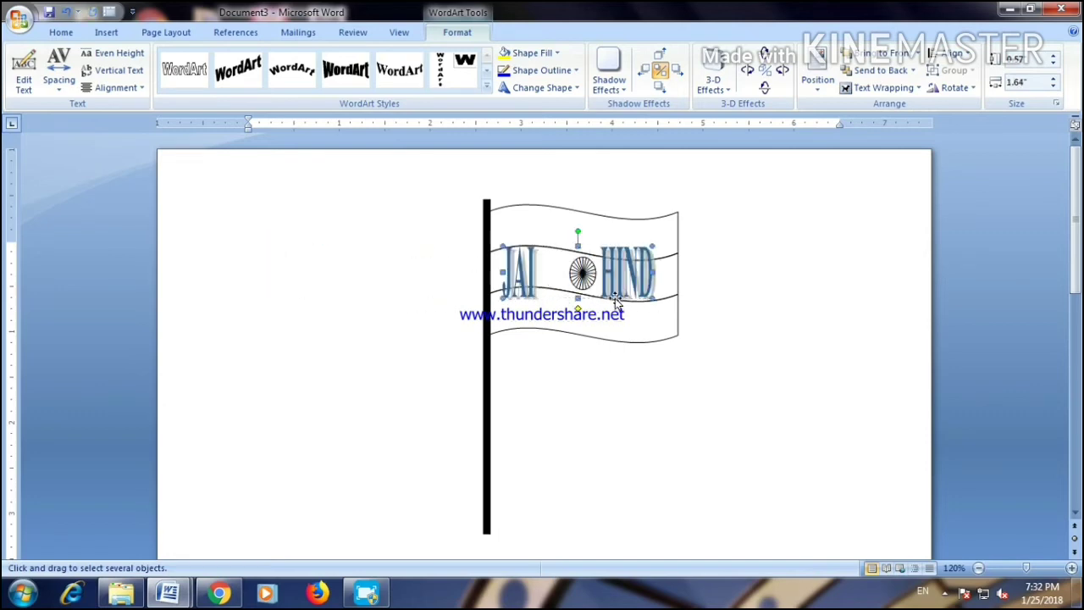
pyautogui.moveTo(577, 300); pyautogui.dragTo(580, 256)
pyautogui.hotkey('ctrl', 'Right')
pyautogui.hotkey('ctrl', 'Right')
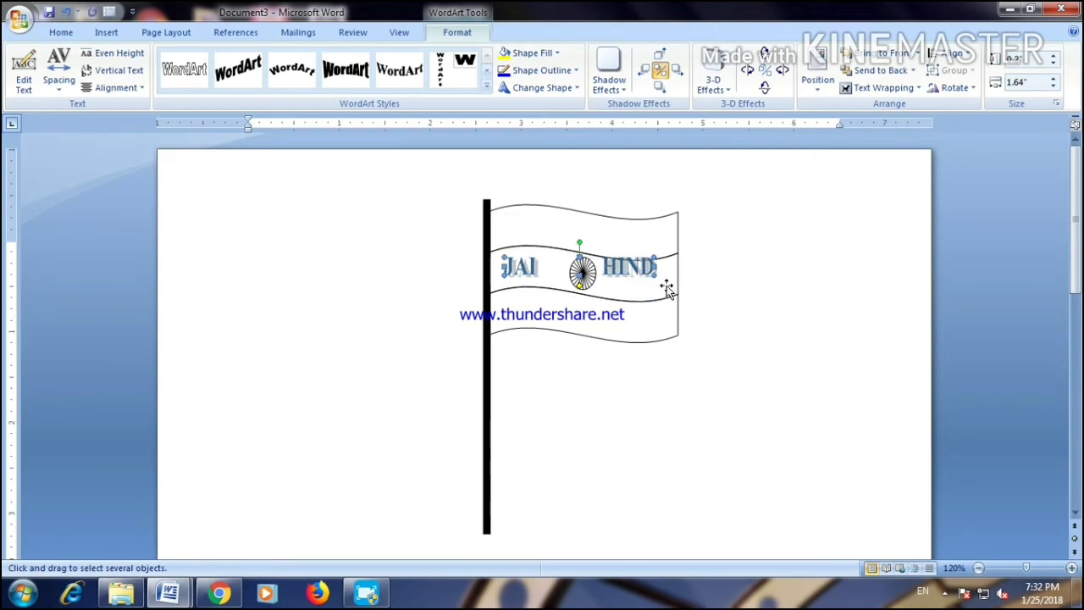
pyautogui.hotkey('ctrl', 'Right')
pyautogui.hotkey('ctrl', 'Right')
pyautogui.hotkey('ctrl', 'Right')
pyautogui.hotkey('ctrl', 'Right')
pyautogui.hotkey('ctrl', 'Right')
pyautogui.hotkey('ctrl', 'Right')
pyautogui.hotkey('ctrl', 'Down')
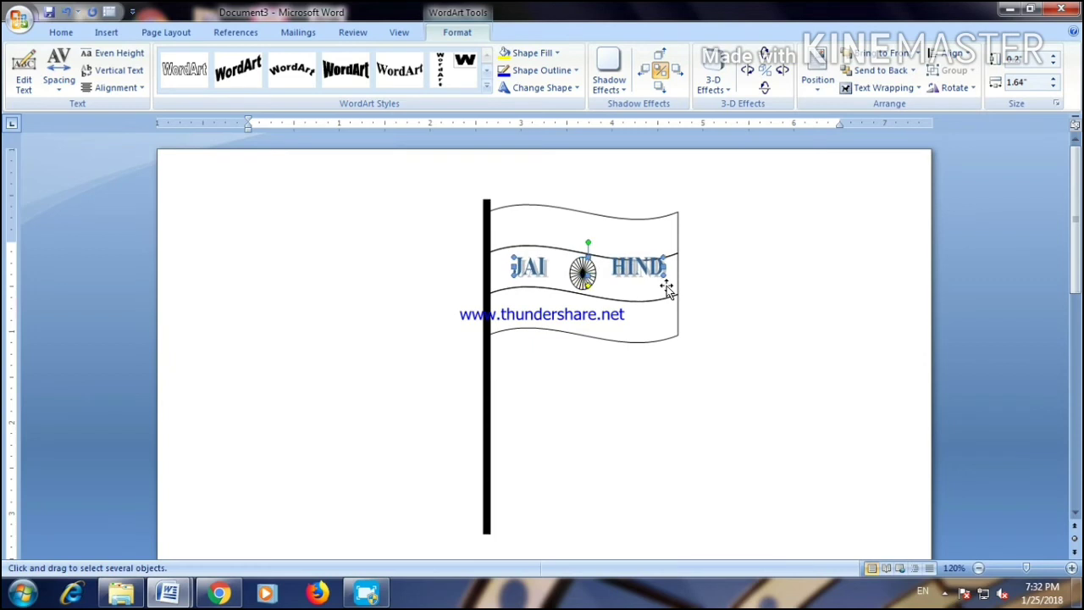
pyautogui.hotkey('ctrl', 'Down')
pyautogui.hotkey('ctrl', 'Down')
pyautogui.hotkey('ctrl', 'Down')
pyautogui.hotkey('ctrl', 'Down')
pyautogui.hotkey('ctrl', 'Down')
pyautogui.hotkey('ctrl', 'Down')
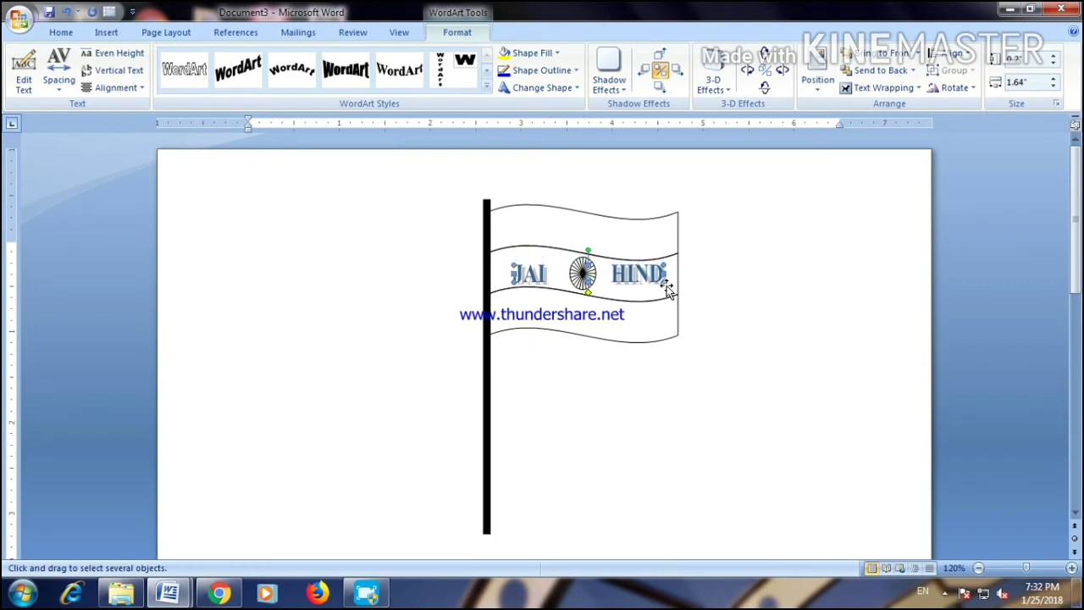
pyautogui.hotkey('ctrl', 'Up')
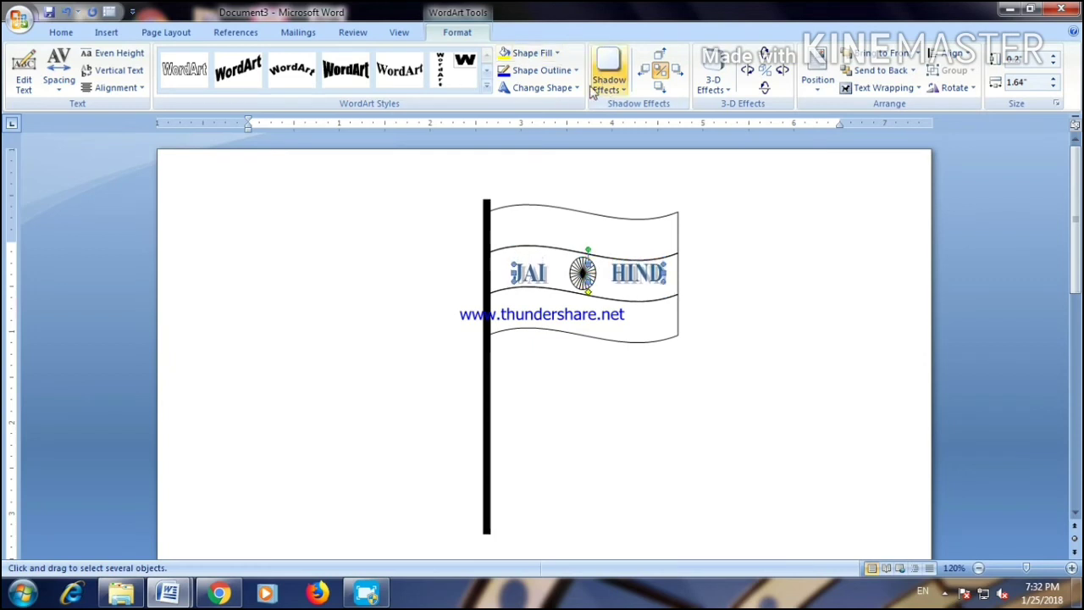
# - Fill the JAI HIND WordArt with solid black
pyautogui.click(579, 89)
pyautogui.click(625, 84)
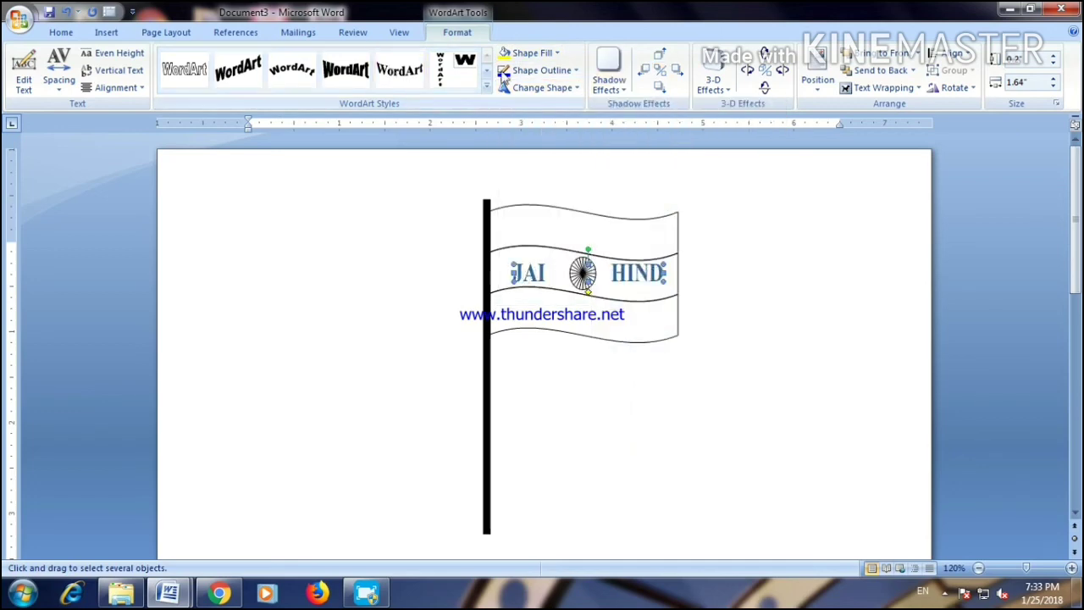
pyautogui.click(559, 53)
pyautogui.click(518, 86)
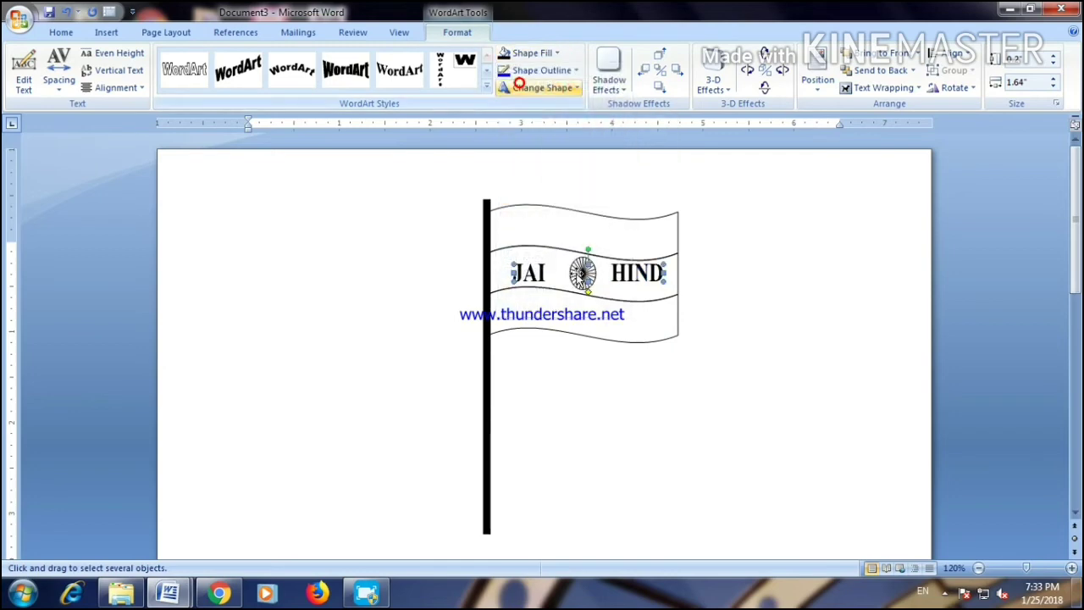
pyautogui.click(554, 225)
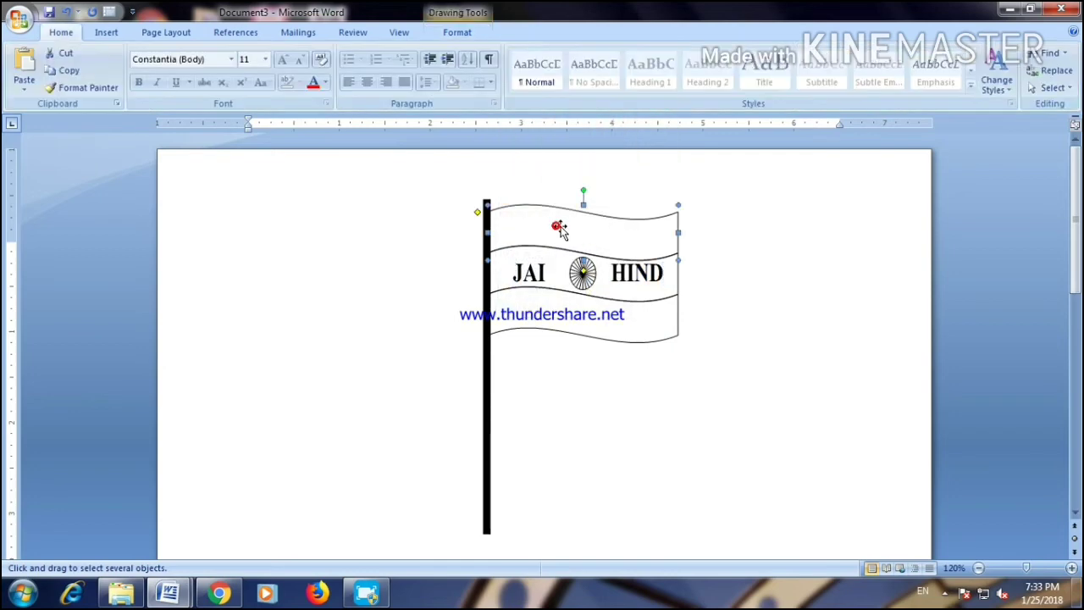
# - Fill the top wave band orange and the bottom wave band green
pyautogui.click(464, 33)
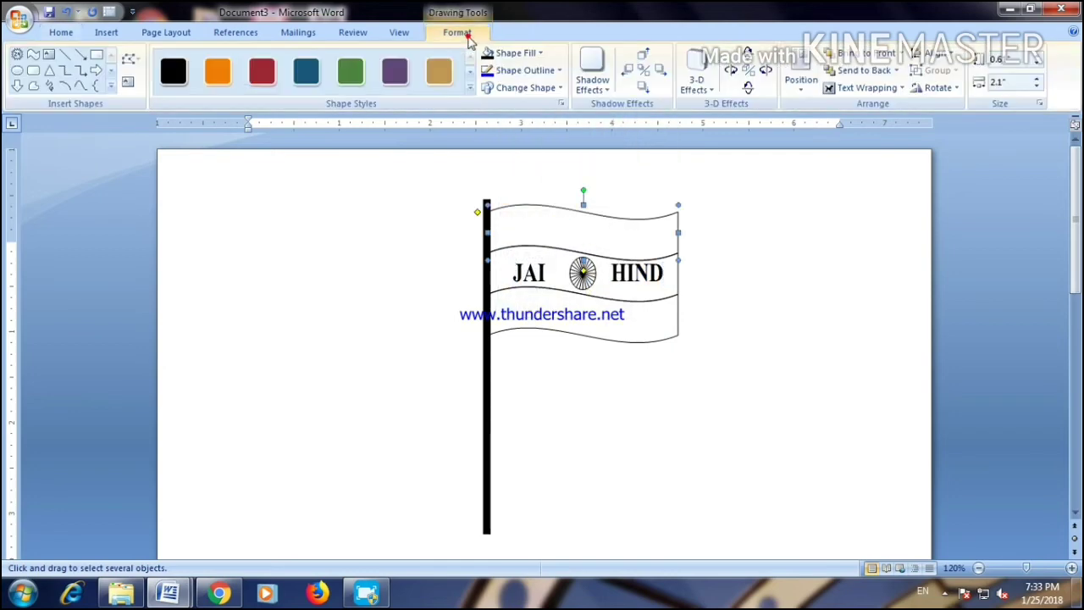
pyautogui.click(541, 53)
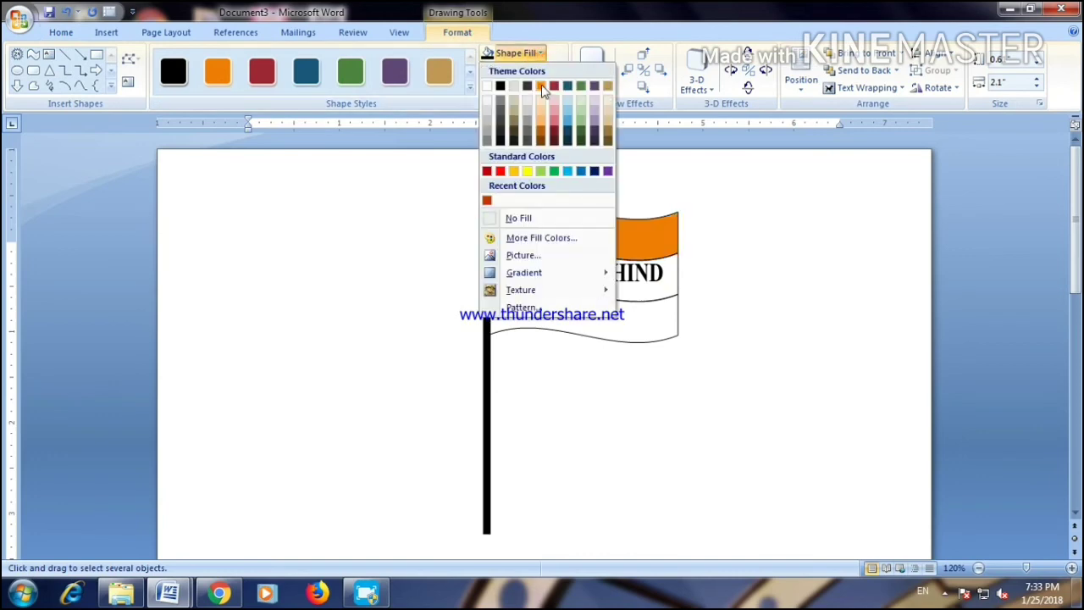
pyautogui.click(542, 88)
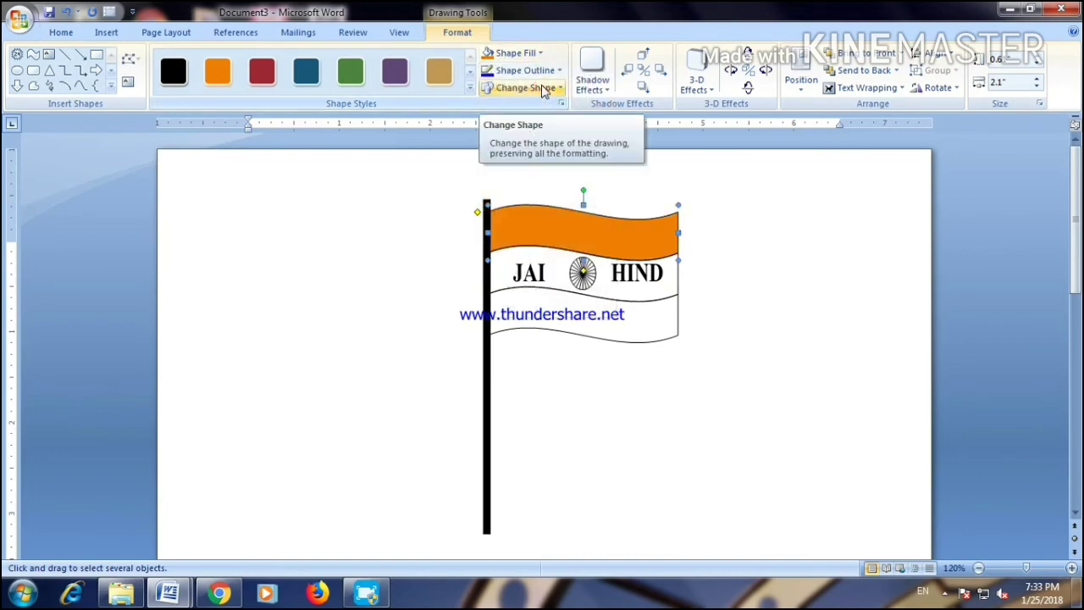
pyautogui.click(531, 318)
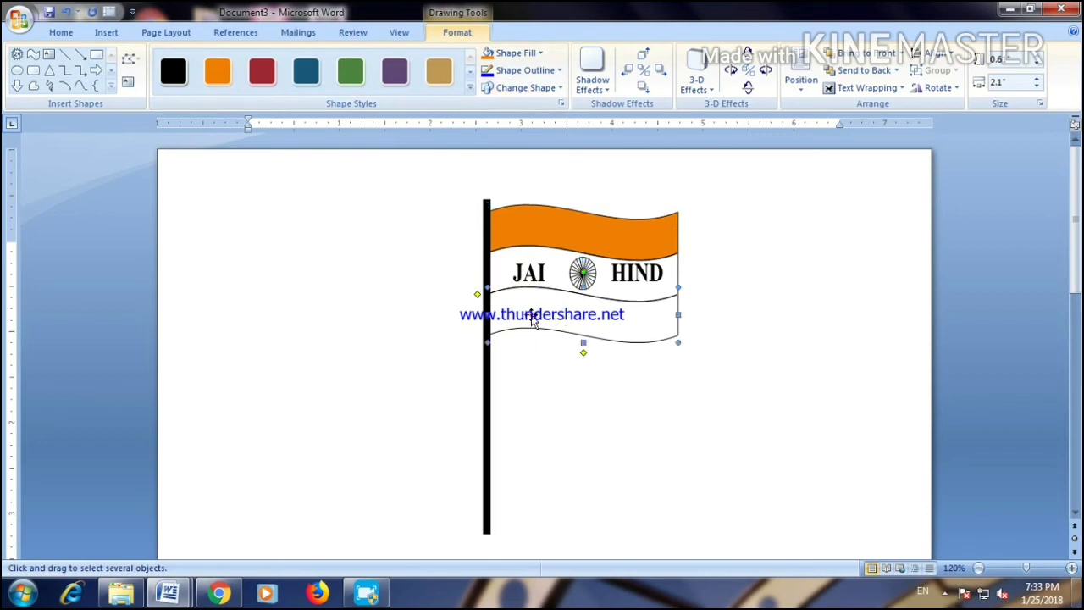
pyautogui.click(540, 52)
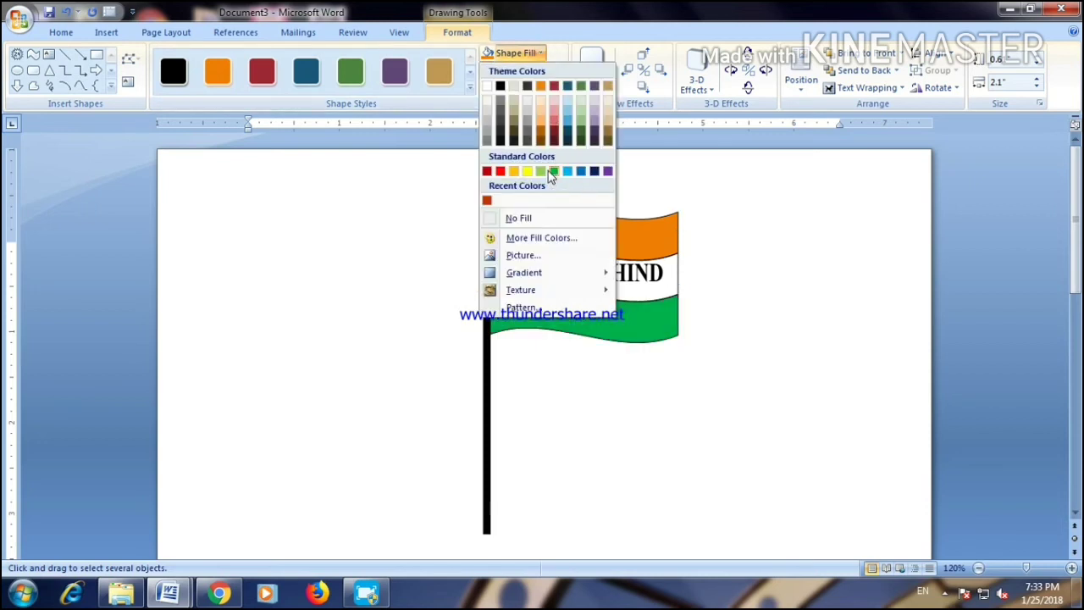
pyautogui.click(552, 172)
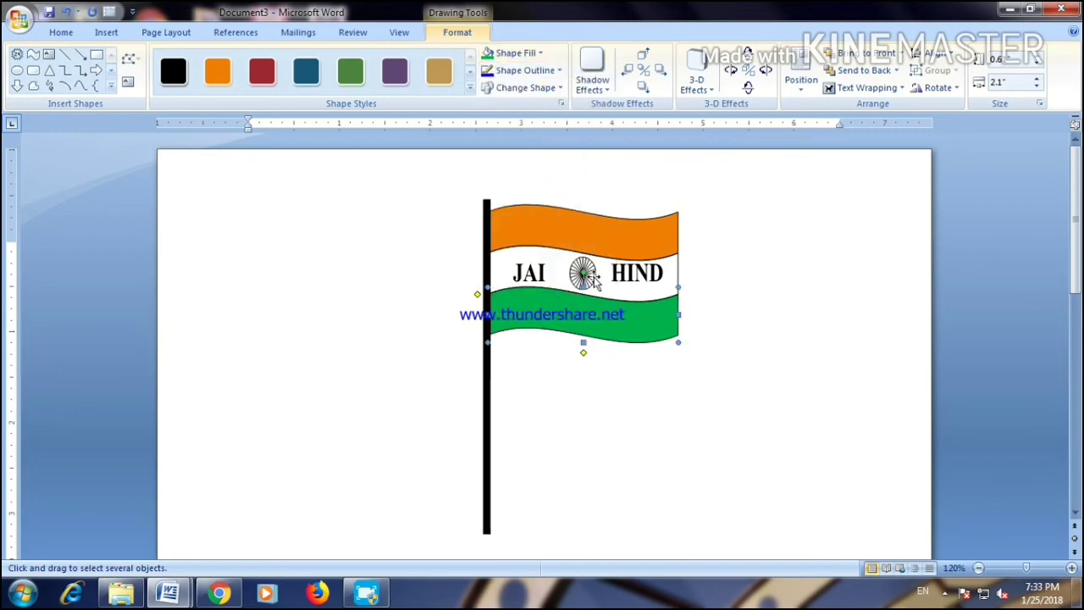
# - Give the chakra wheel a blue outline colour
pyautogui.click(591, 269)
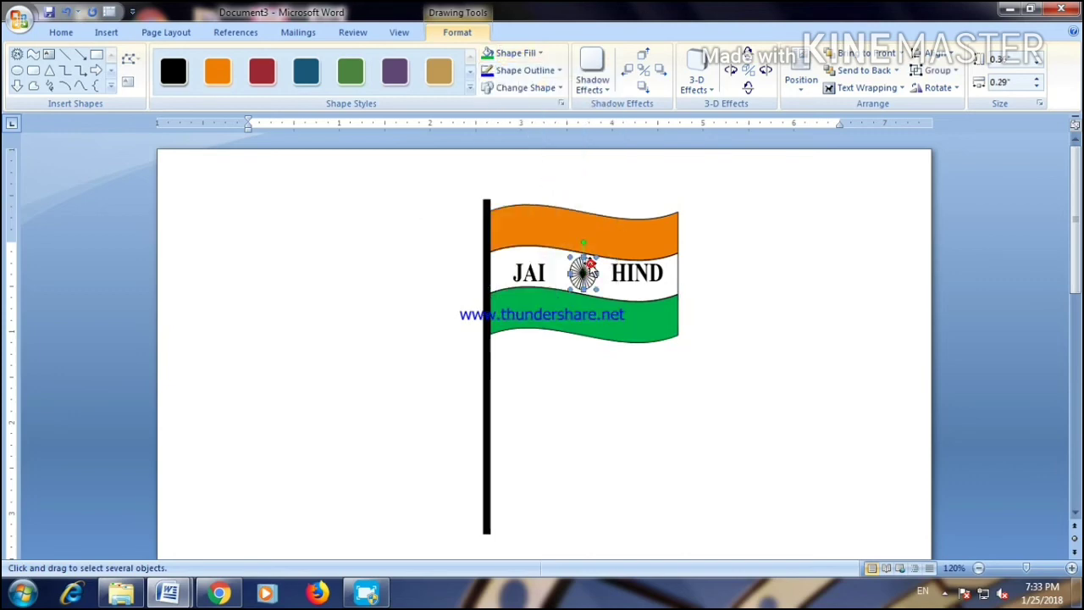
pyautogui.click(559, 71)
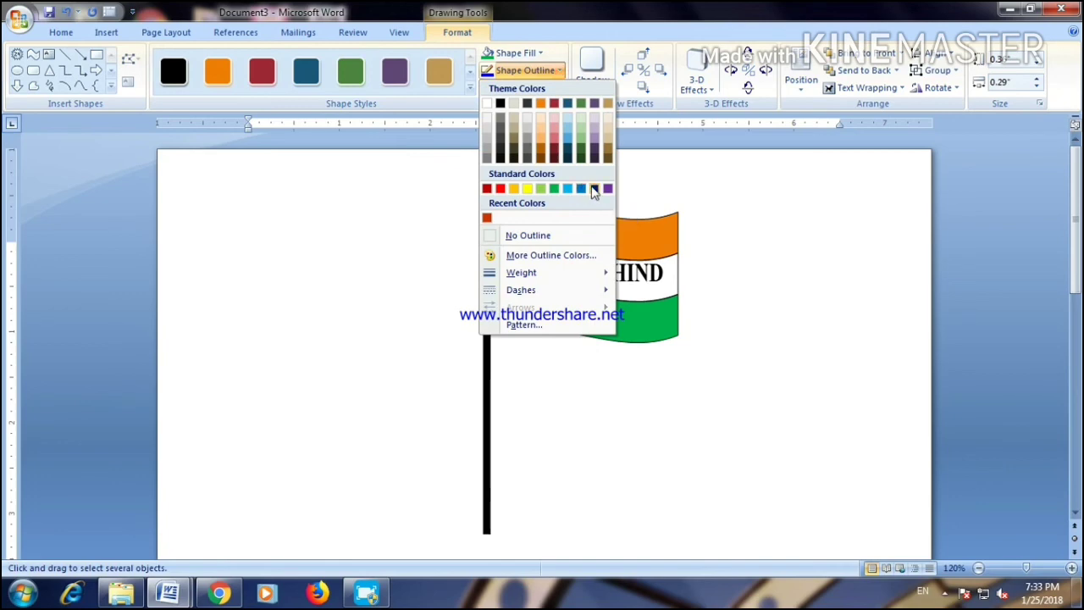
pyautogui.click(588, 188)
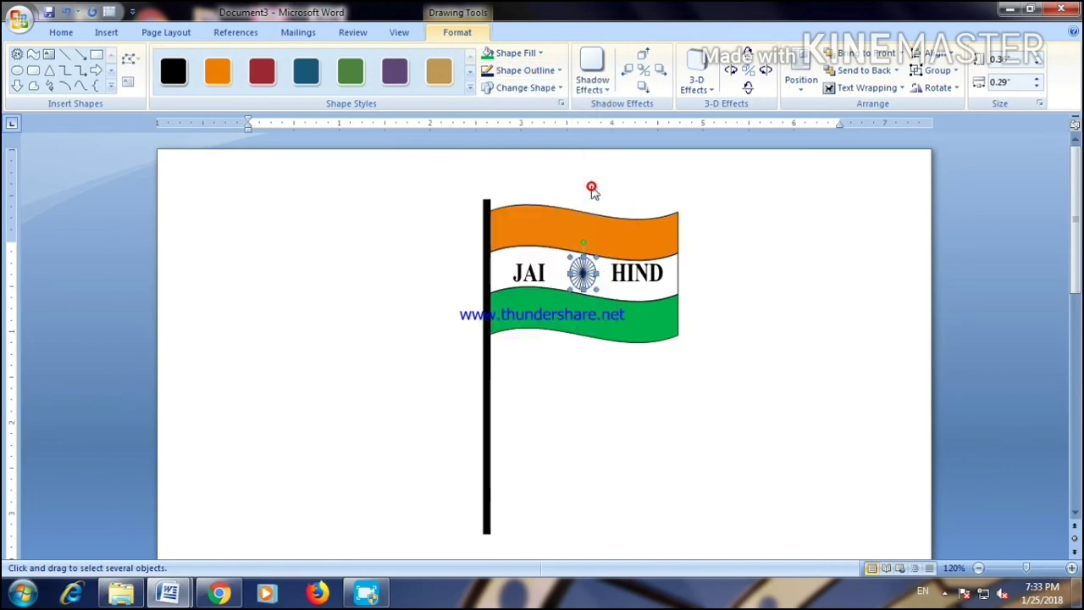
pyautogui.click(544, 188)
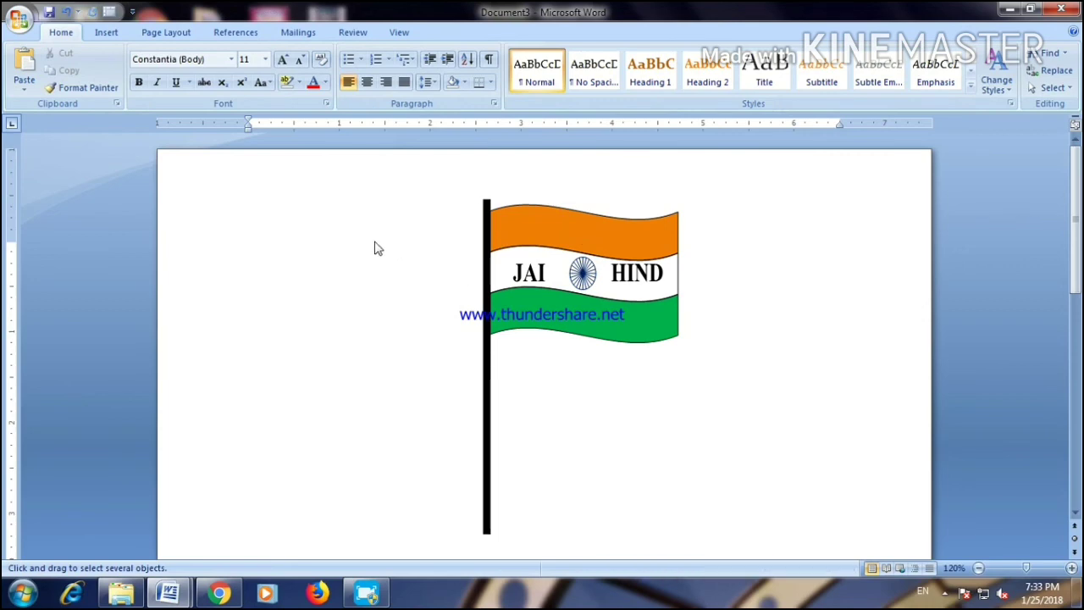
# - Add a blank line, type a caption, then undo the typed caption
pyautogui.press('Return')
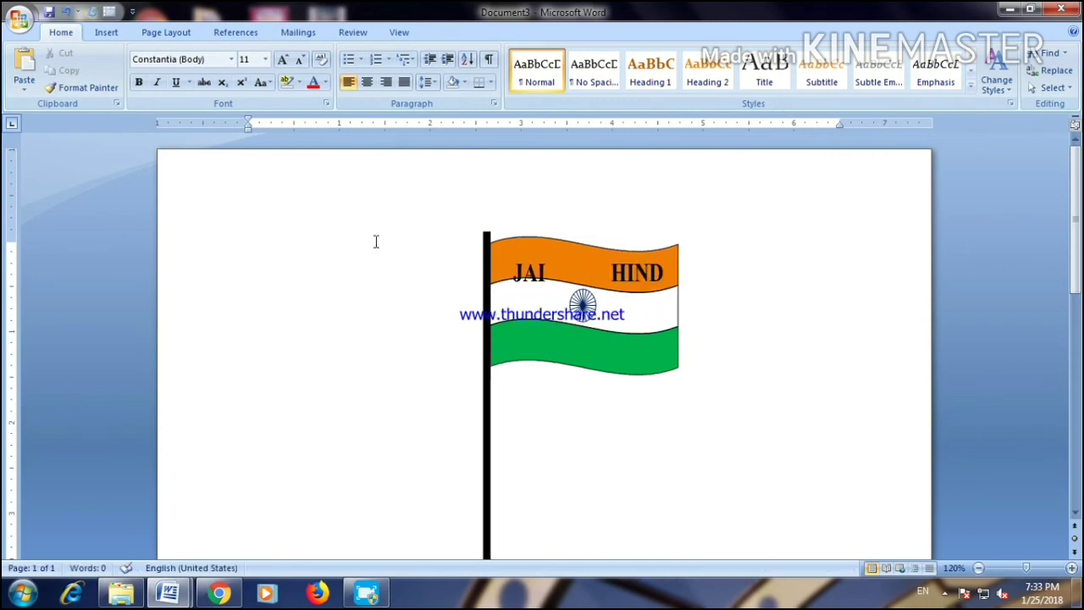
pyautogui.write('tH')
pyautogui.press('BackSpace')
pyautogui.press('BackSpace')
pyautogui.write('TH IS')
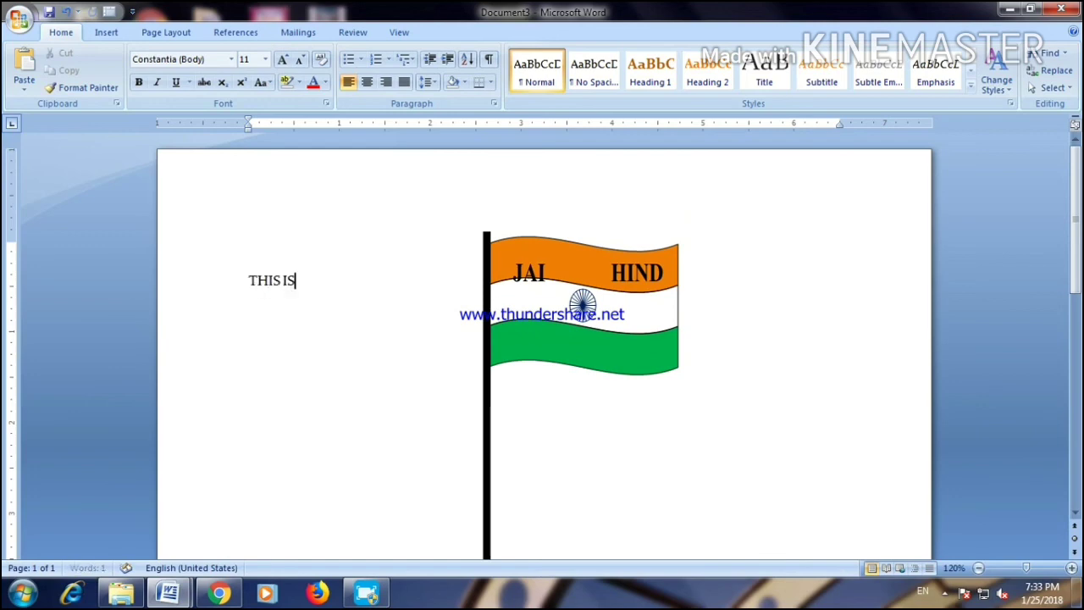
pyautogui.write('REATIO')
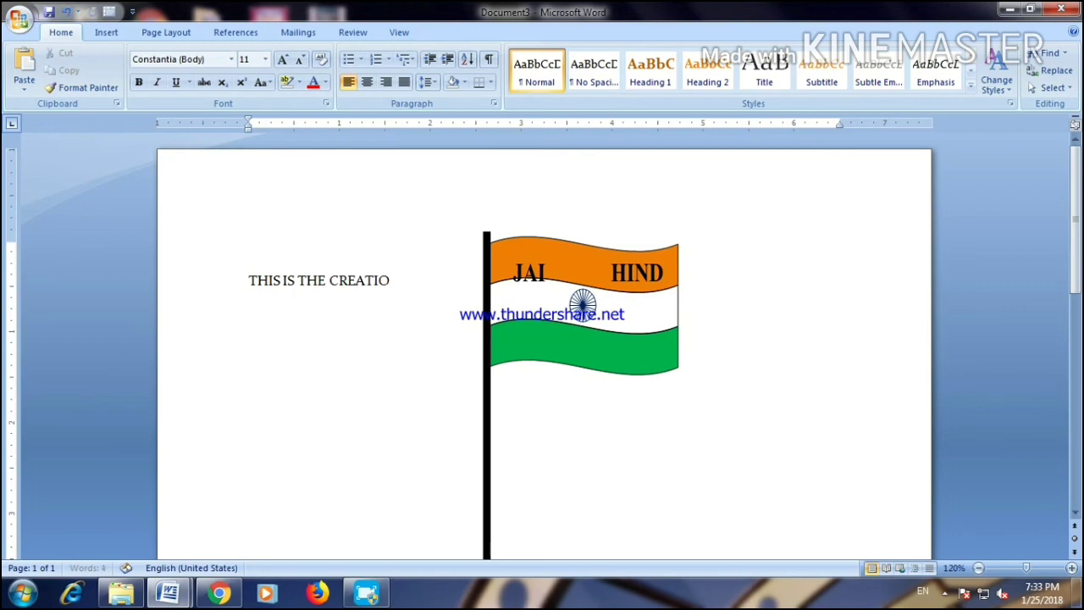
pyautogui.write('N OF')
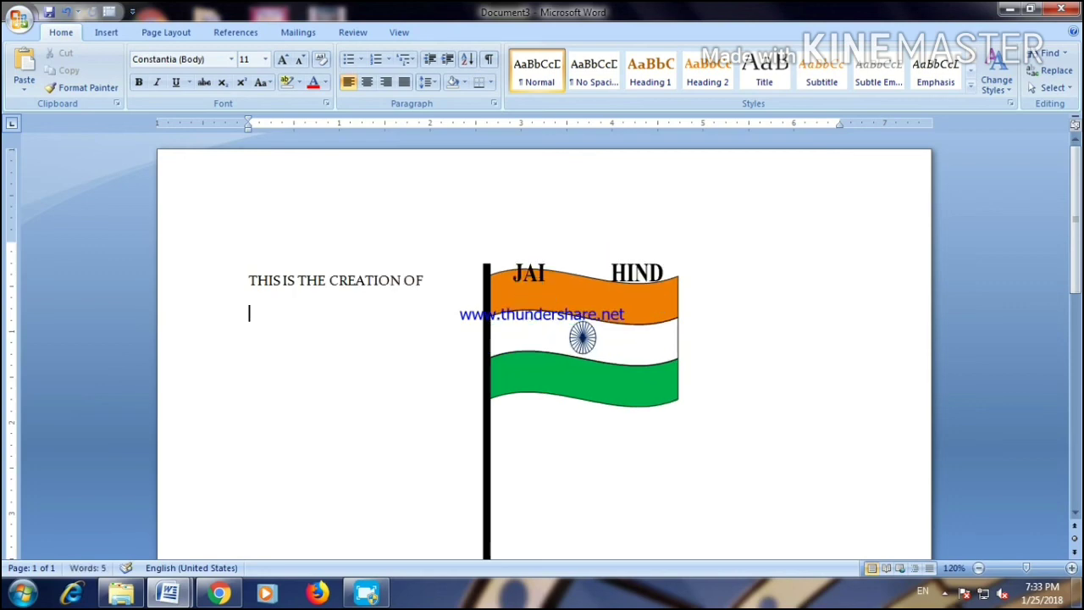
pyautogui.hotkey('ctrl', 'z')
pyautogui.hotkey('ctrl', 'y')
pyautogui.hotkey('ctrl', 'z')
# - Paste the title 'How to create National Flag', deleting and restoring it with undo
pyautogui.hotkey('ctrl', 'v')
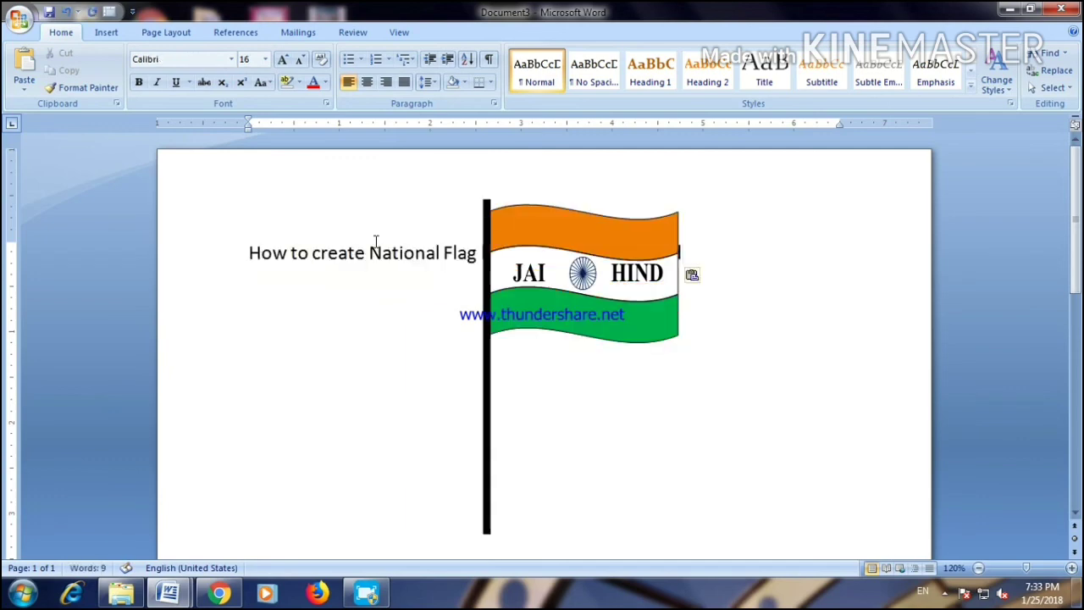
pyautogui.tripleClick(726, 253)
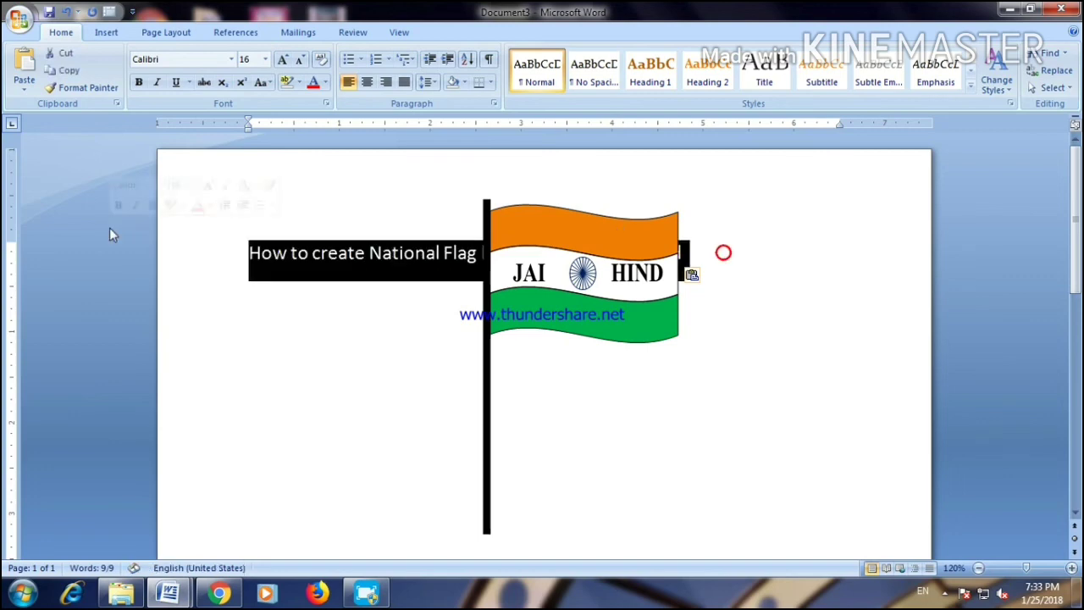
pyautogui.press('Delete')
pyautogui.hotkey('ctrl', 'z')
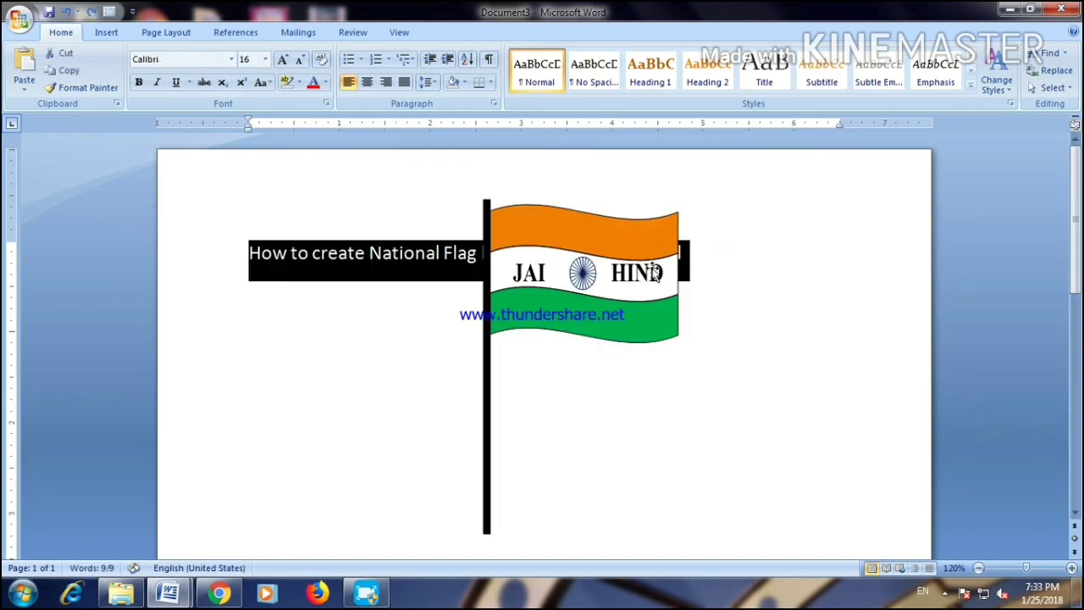
pyautogui.click(766, 260)
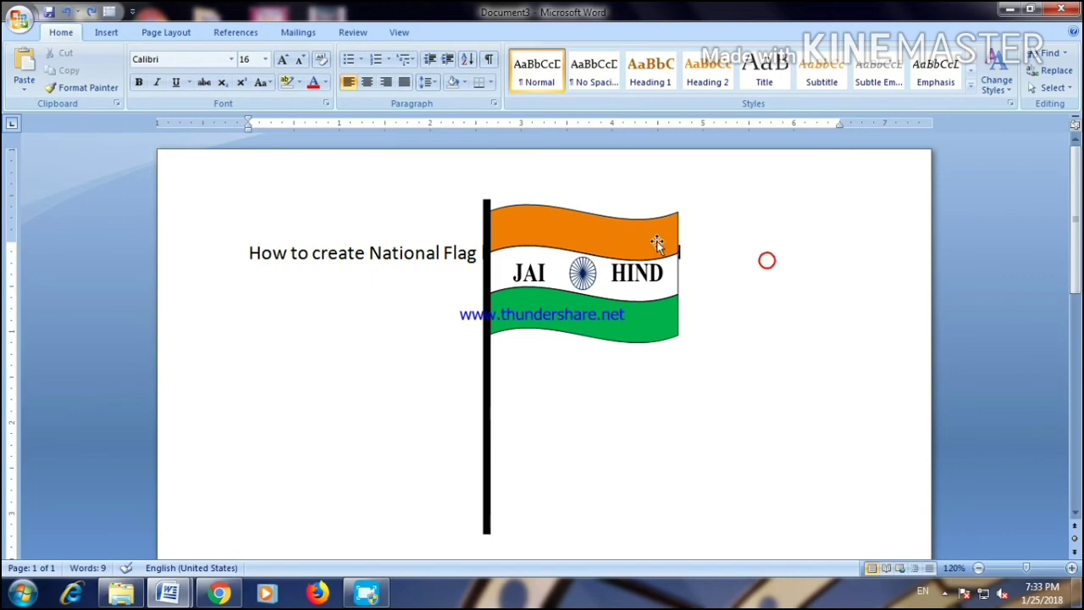